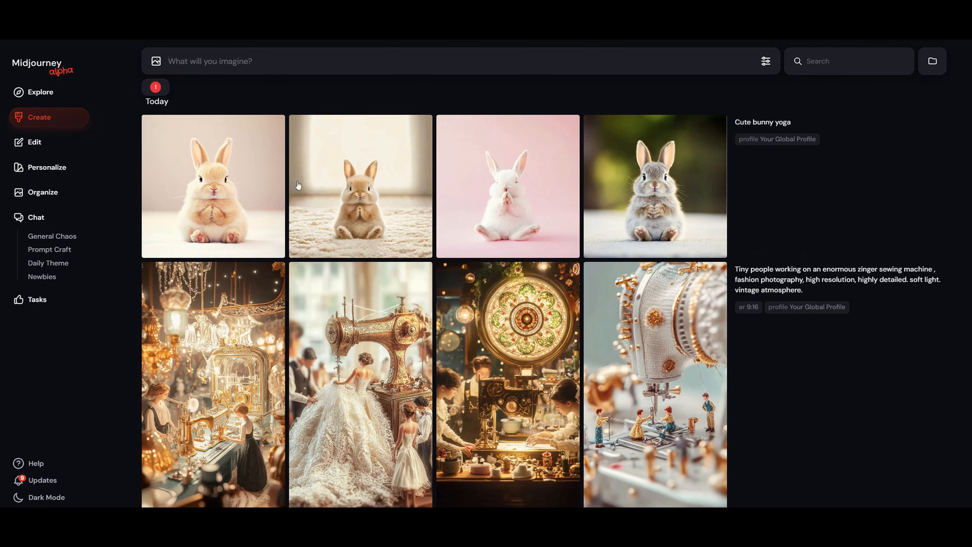
Step: Look over the Explore gallery and the image size, aesthetics and model settings on the Create page
mouse_move(175, 240)
click(53, 97)
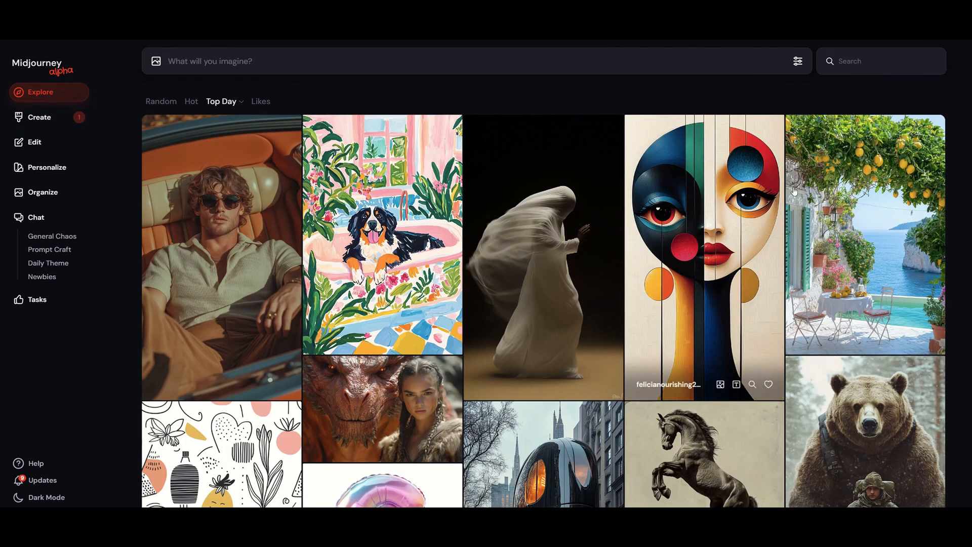
click(39, 117)
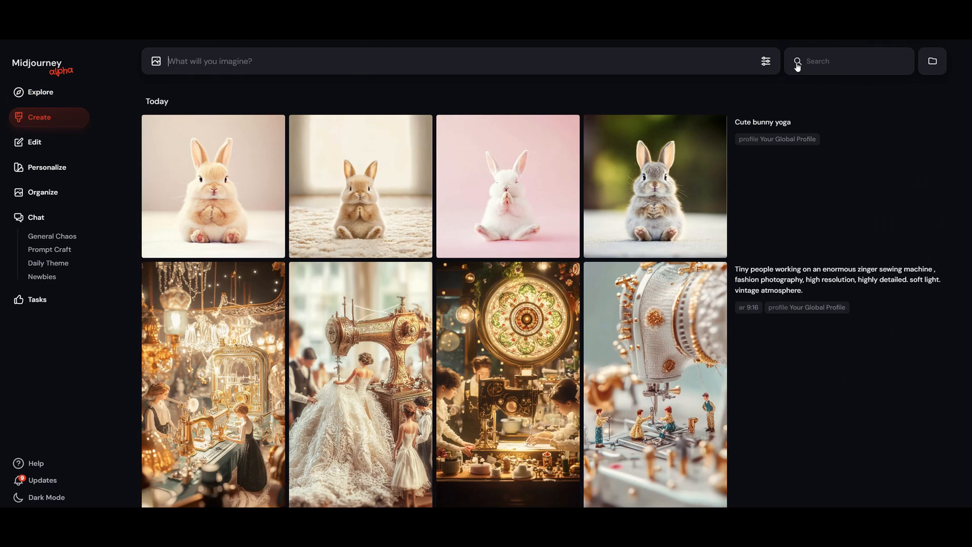
click(765, 62)
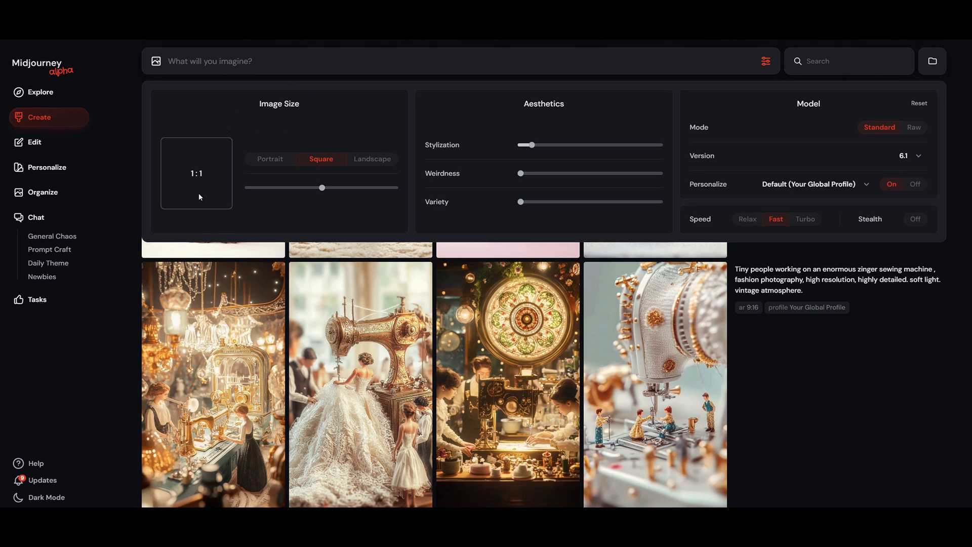
click(762, 62)
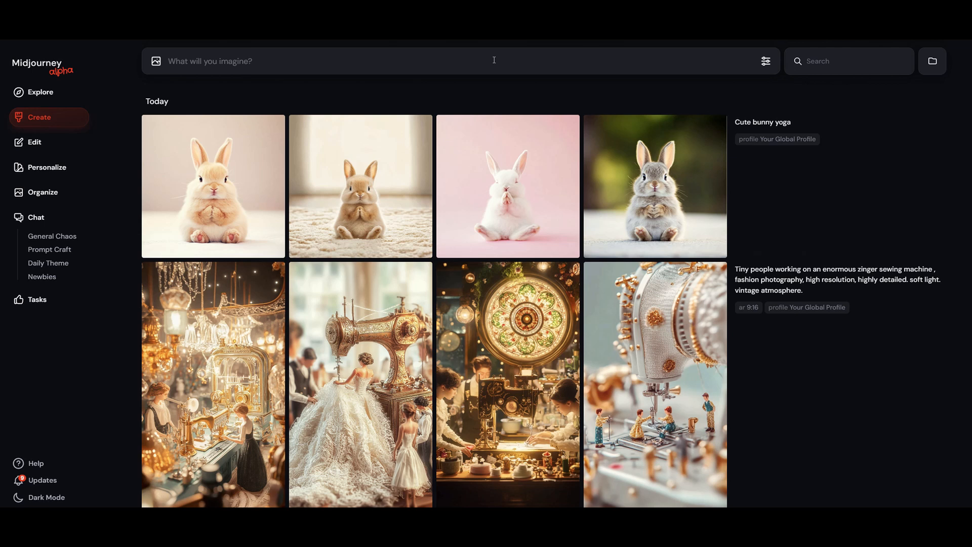
Step: Generate images from the prompt "wedding ceremony decor"
text(wedding ceremony decor)
key(Return)
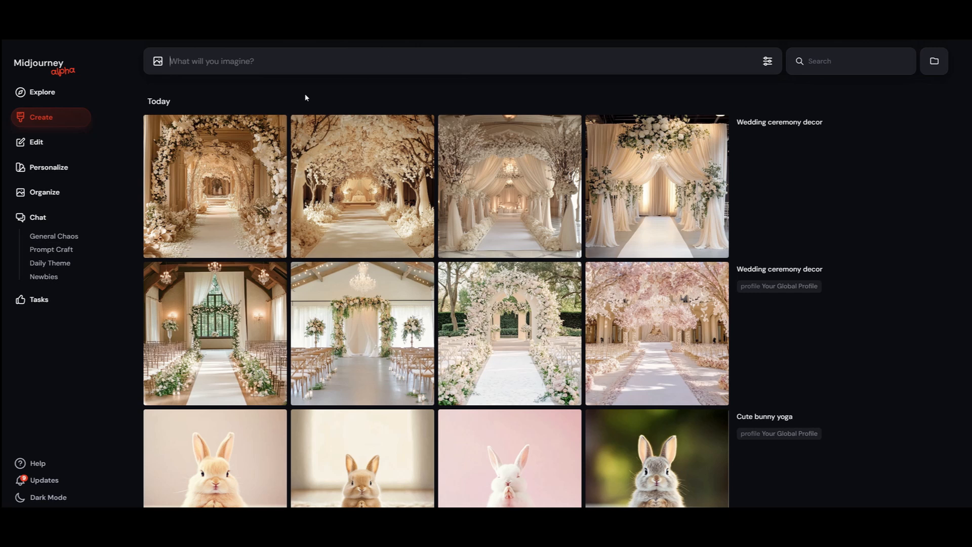
Step: Generate images from the prompt "wedding ceremony arch decor" and rerun it for a second set
text(wedding ceremony arch decor)
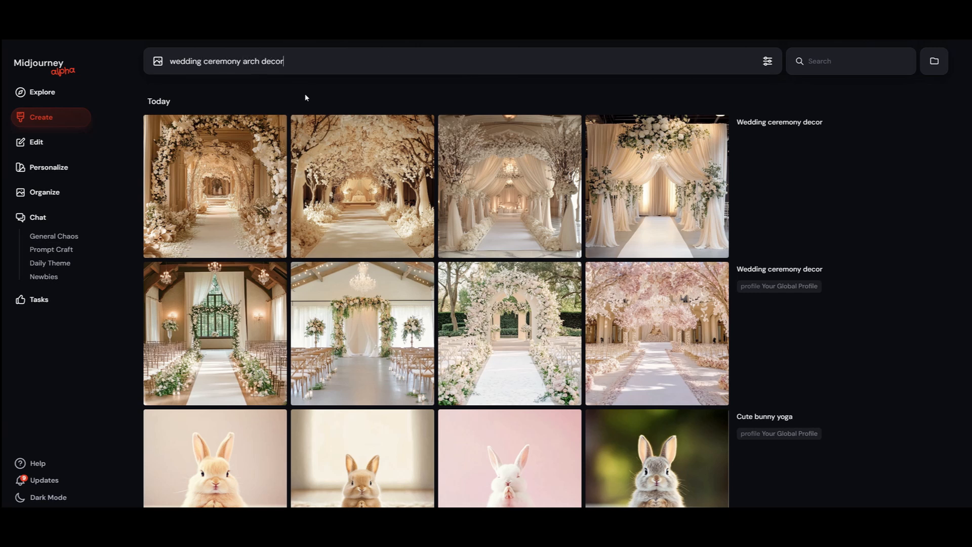
key(Return)
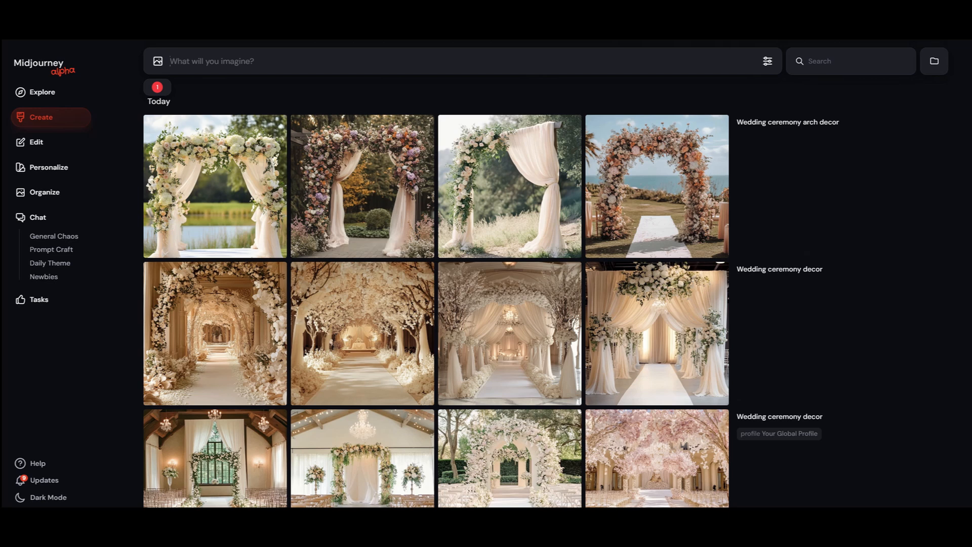
mouse_move(799, 128)
click(754, 250)
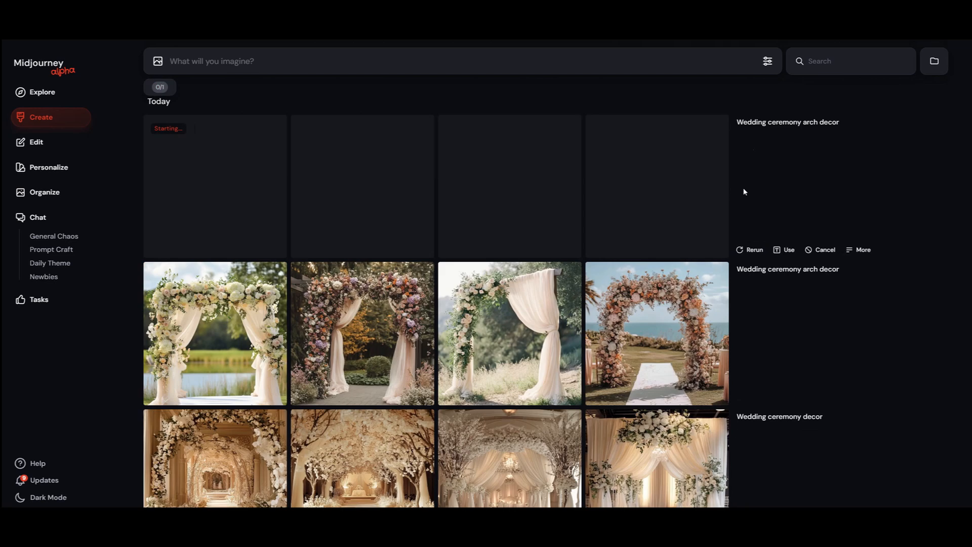
Step: Reuse the "wedding ceremony arch decor" prompt, append ", outdoor lawn wedding" and generate the images
mouse_move(738, 250)
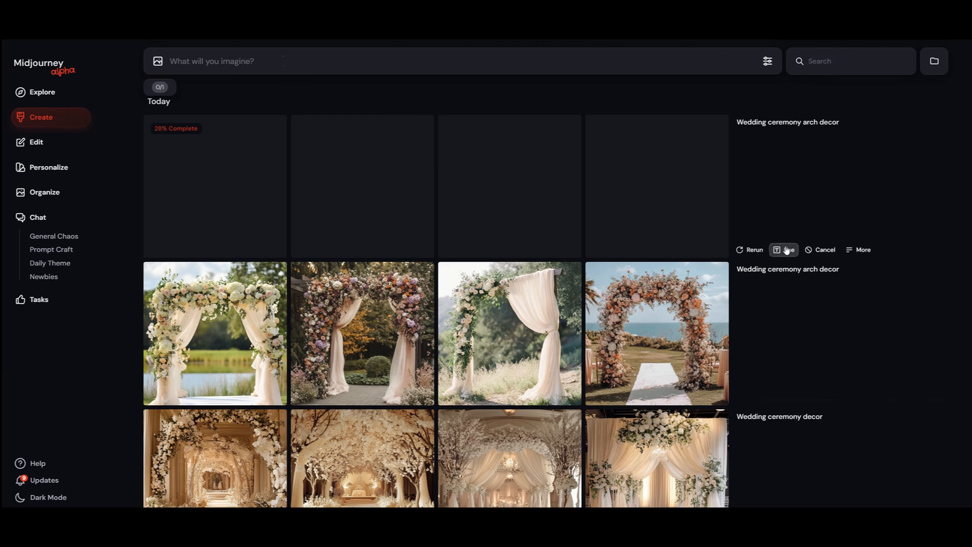
click(786, 251)
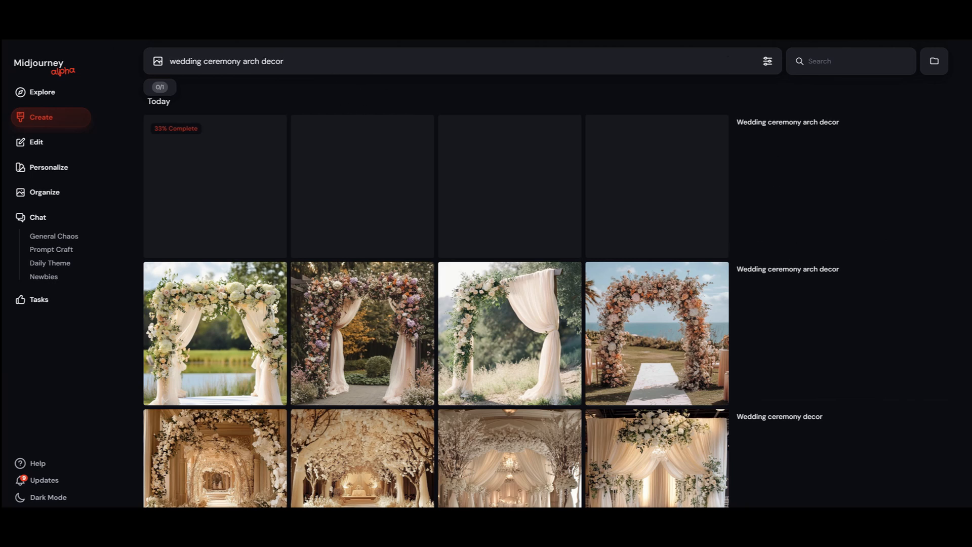
text(,)
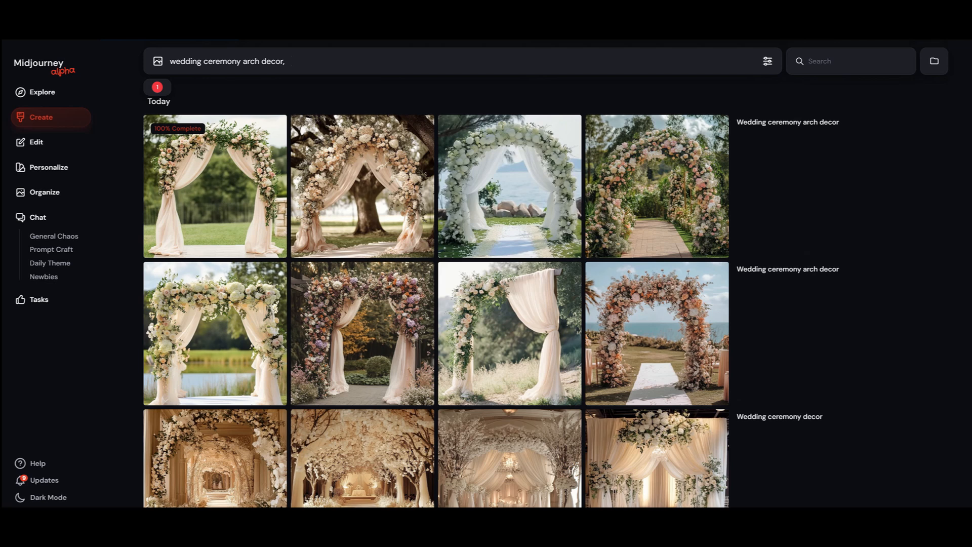
text(outdoor wedd)
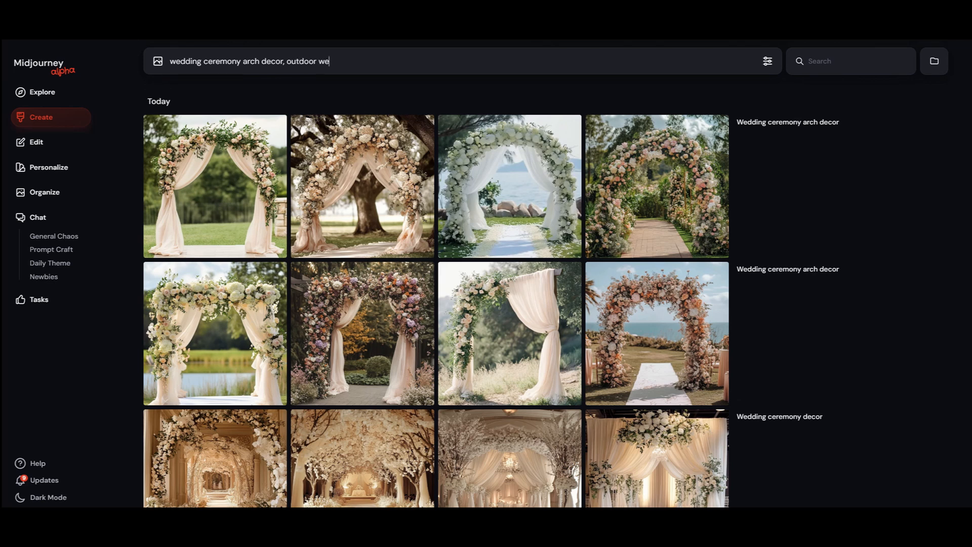
key(BackSpace)
key(BackSpace)
key(BackSpace)
key(BackSpace)
text(lawn wedding)
key(Return)
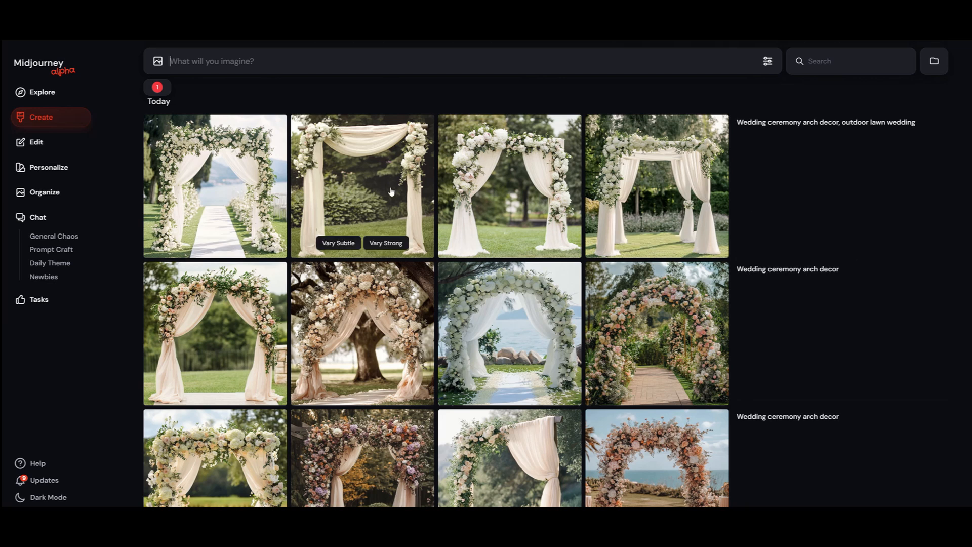
Step: Reuse the outdoor lawn wedding prompt, append ", classic white flowers with draping" and generate the images
click(784, 249)
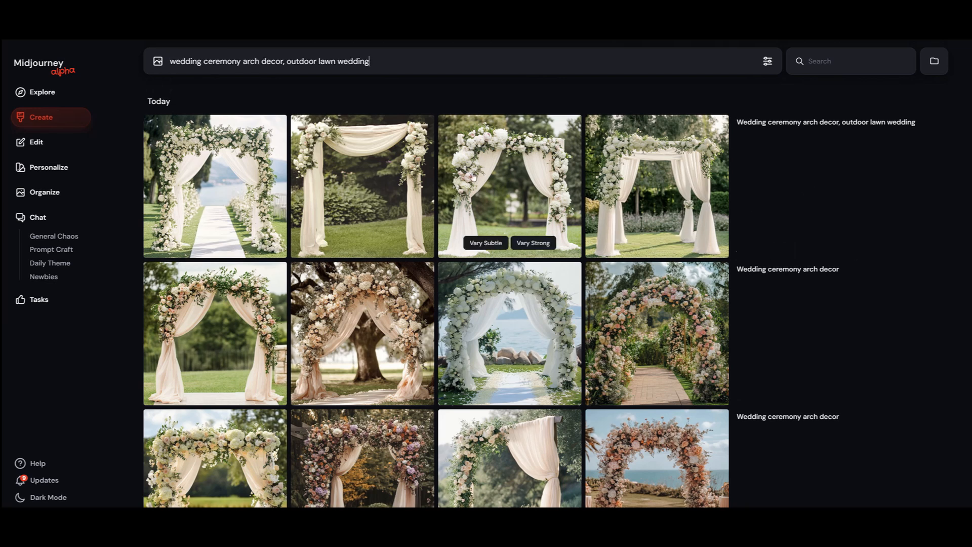
text(, classic )
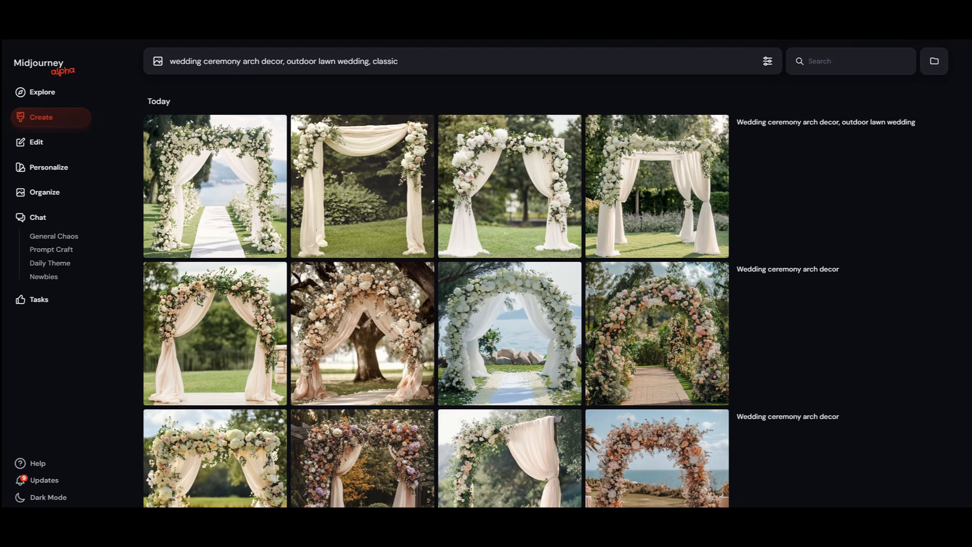
text(white flowers with draping)
key(Return)
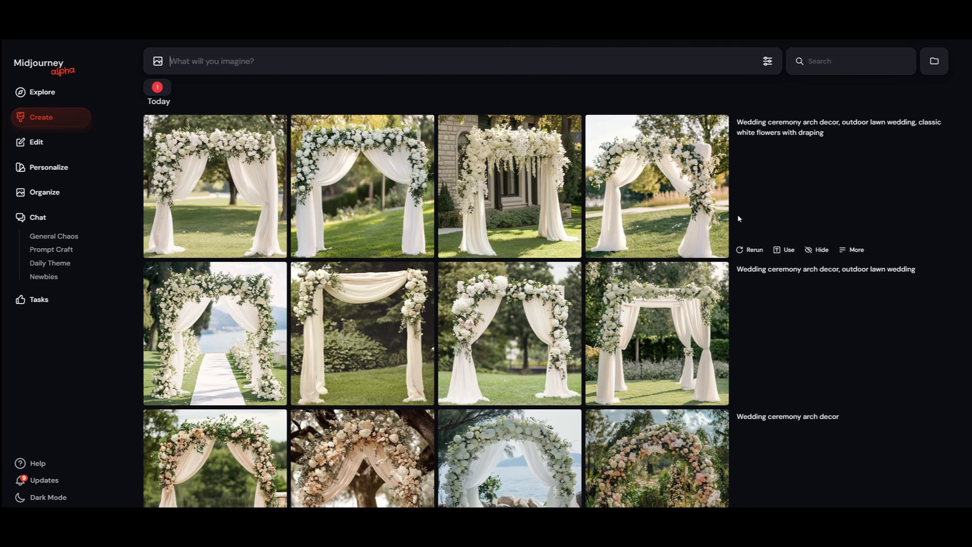
click(784, 249)
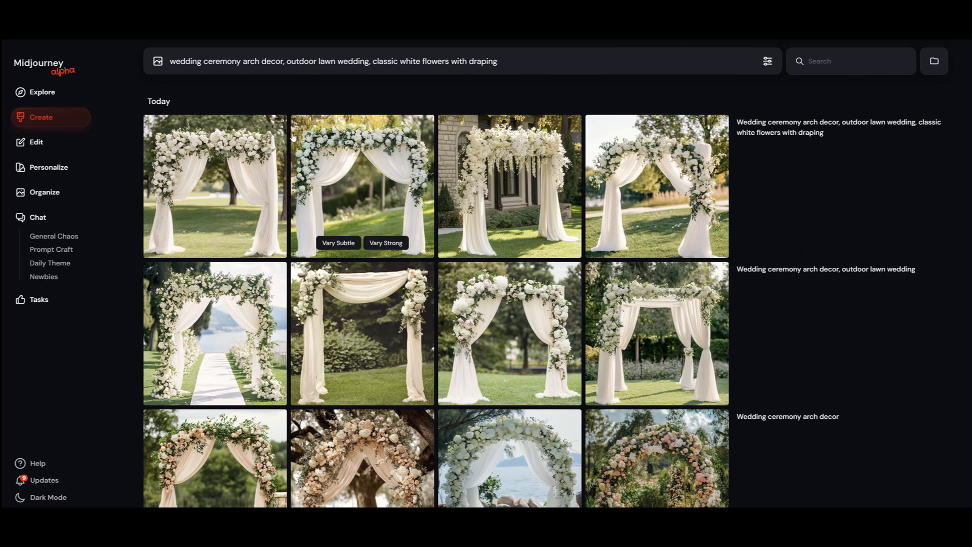
text(--ar)
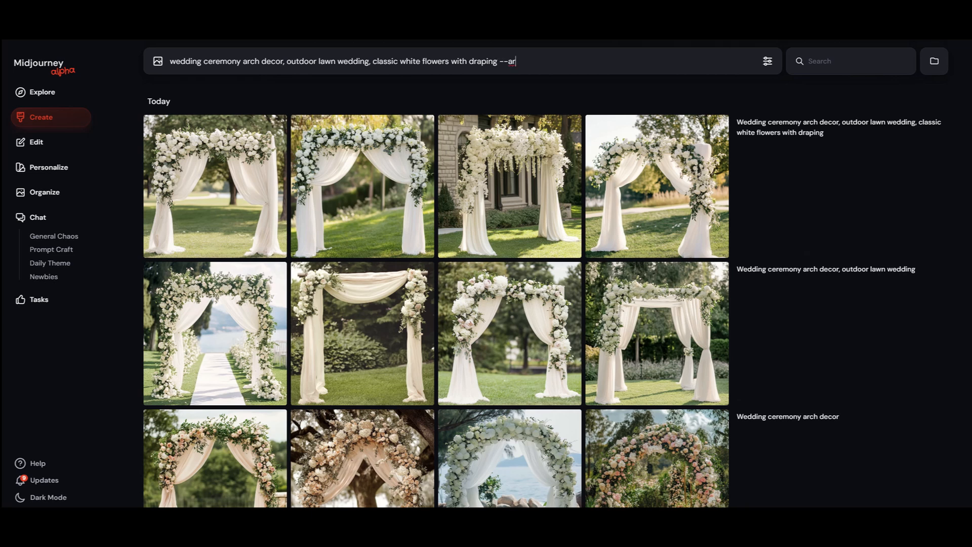
text( 1)
key(BackSpace)
key(BackSpace)
key(BackSpace)
key(BackSpace)
key(BackSpace)
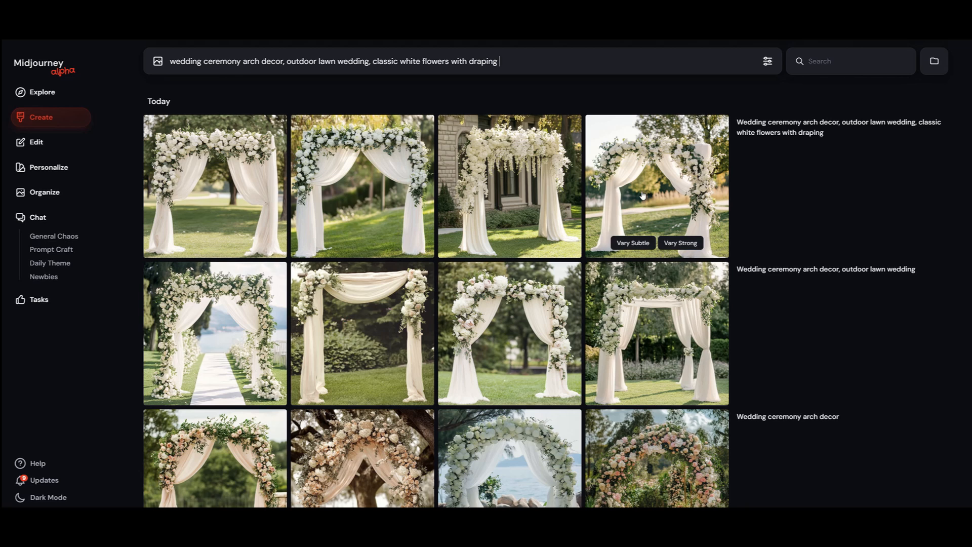
Step: Rerun the "classic white flowers with draping" prompt for another set of images
mouse_move(757, 228)
click(755, 250)
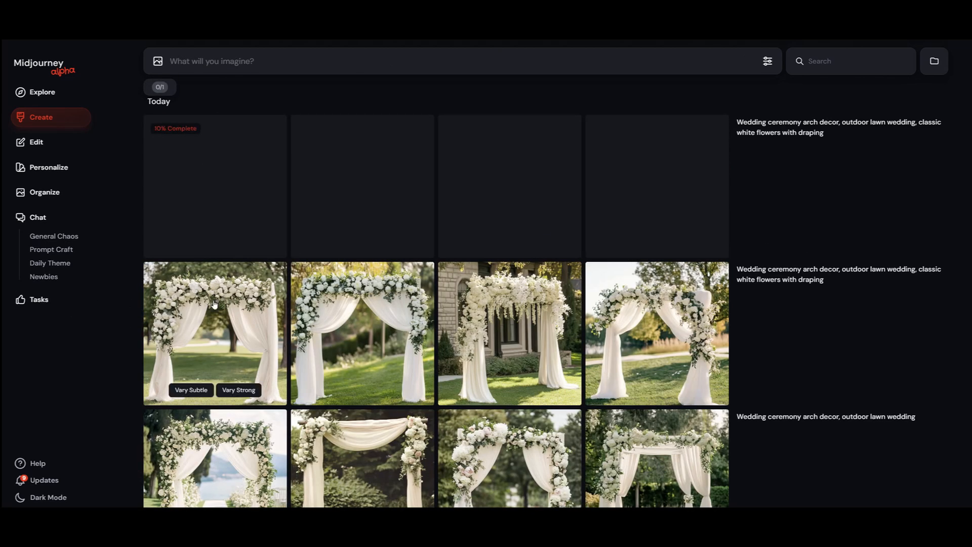
Step: Set the image size to portrait 9:16 and generate the outdoor lawn arch prompt with classic white flowers and draping
click(768, 62)
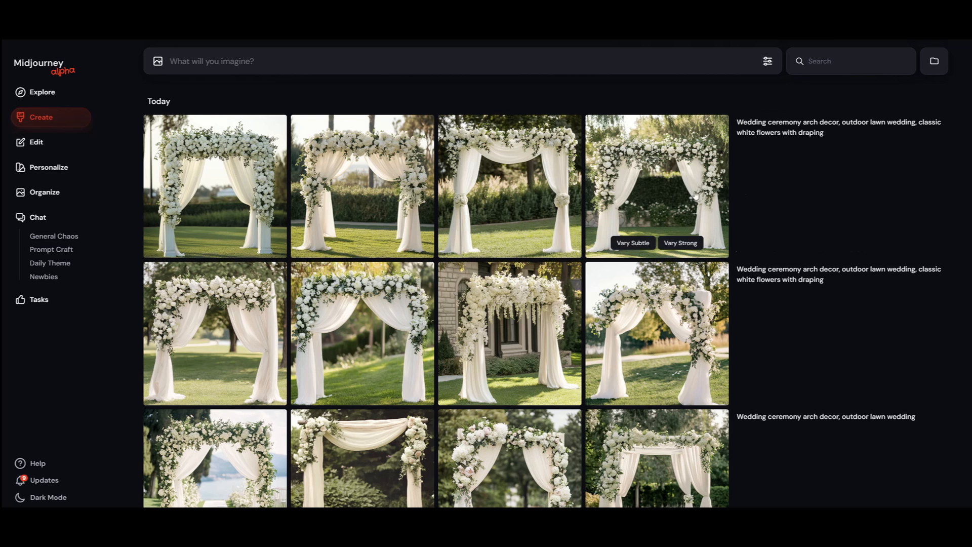
click(766, 61)
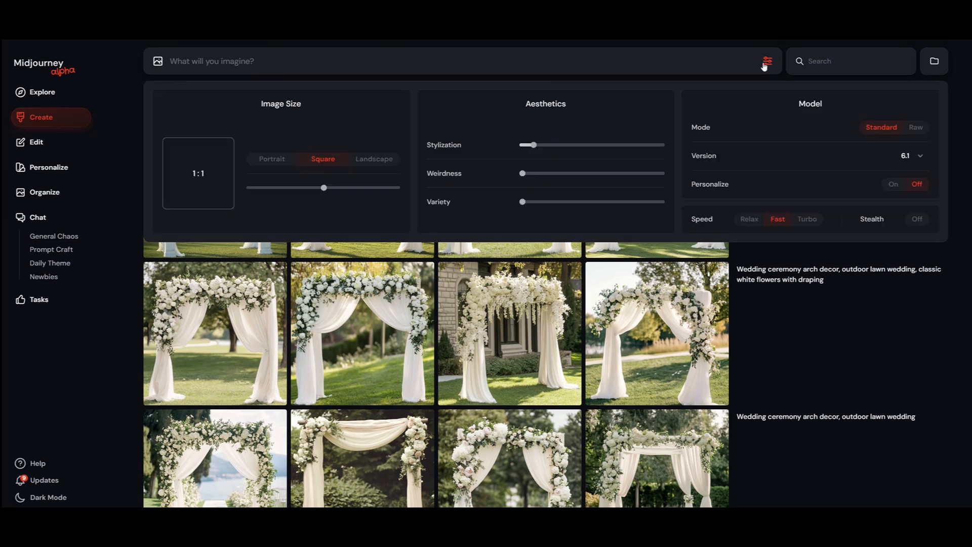
click(270, 160)
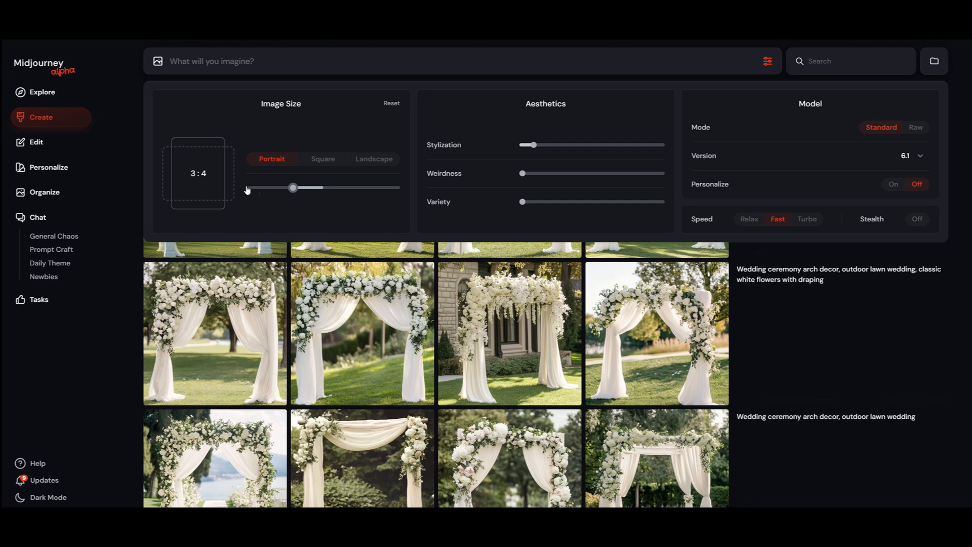
drag(288, 190, 262, 188)
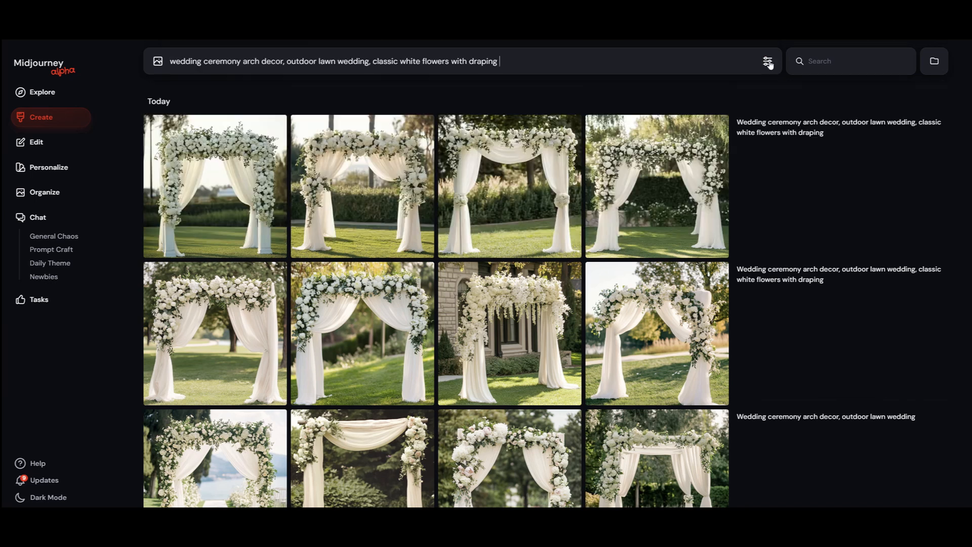
click(768, 61)
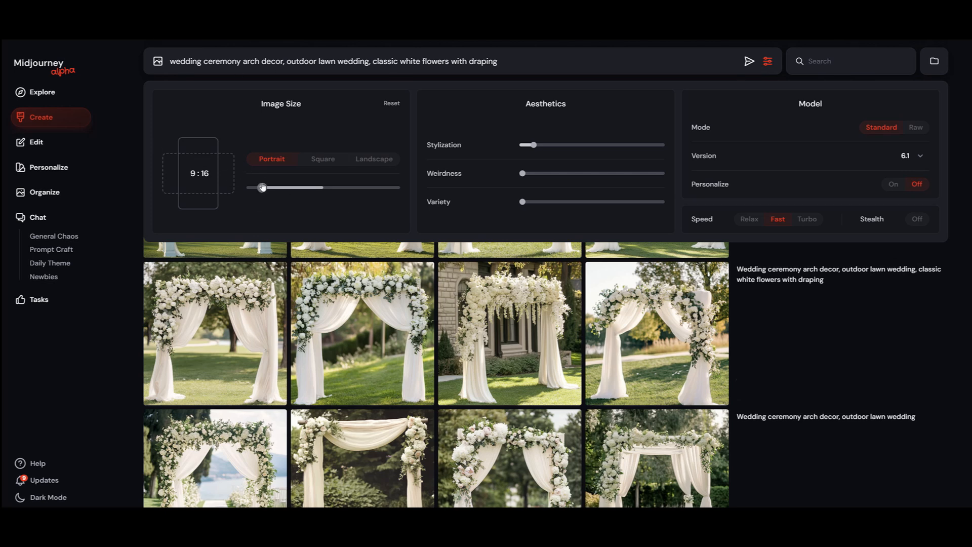
key(Return)
click(737, 322)
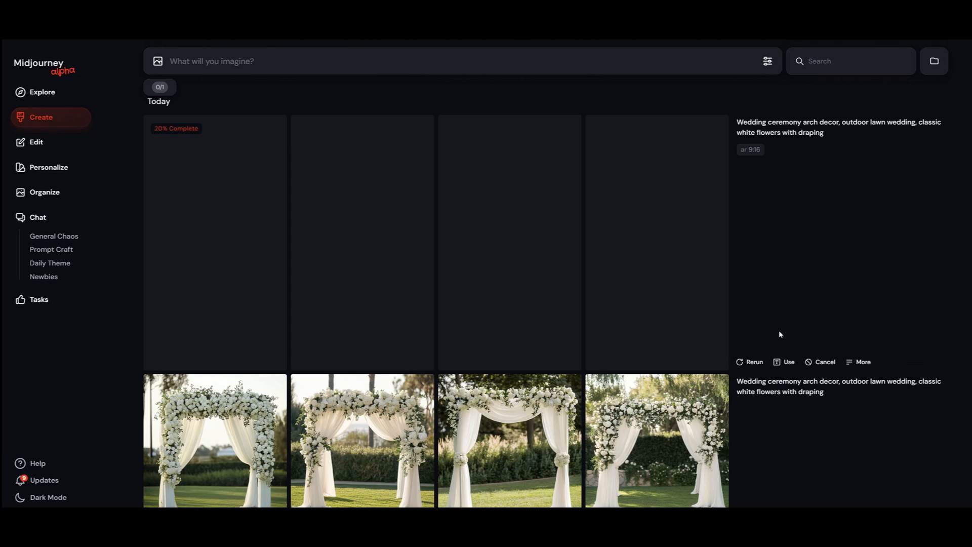
Step: Reuse the 9:16 arch prompt, set the image size to portrait 2:3 and submit it for generation
click(784, 361)
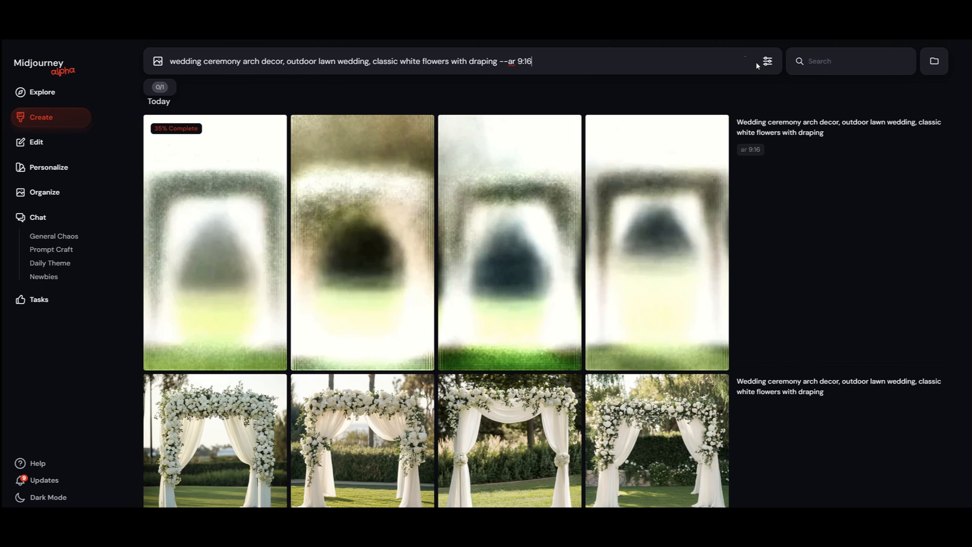
click(768, 63)
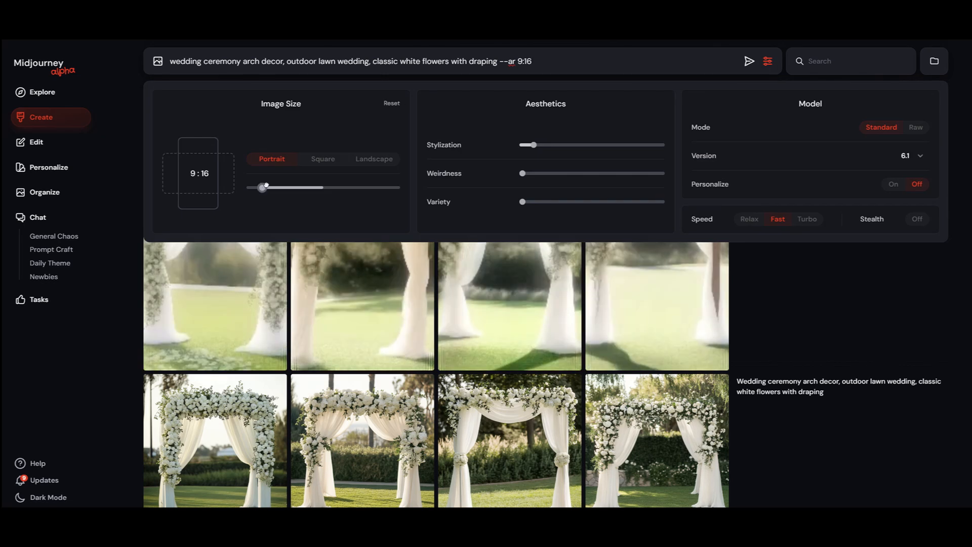
drag(260, 187, 276, 188)
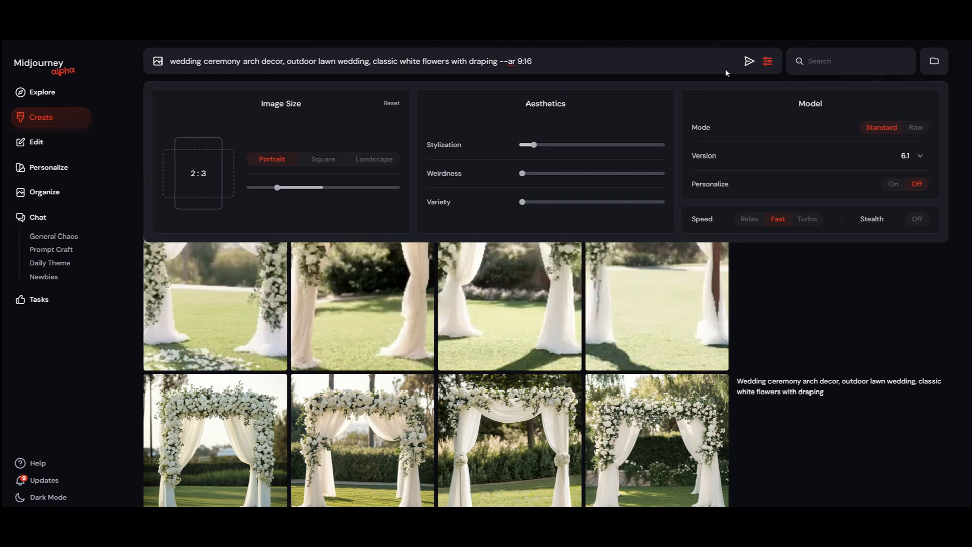
click(749, 61)
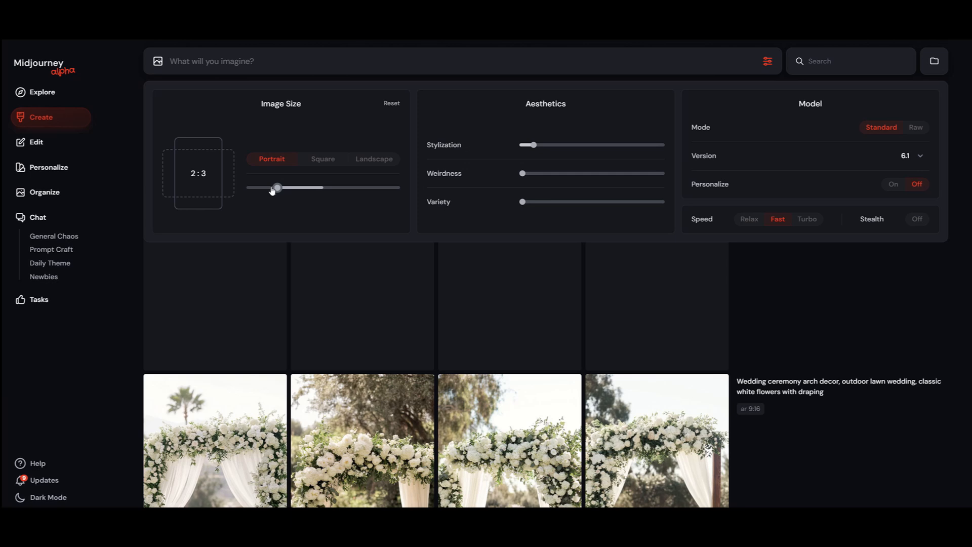
Step: Reuse the 9:16 lawn arch prompt, set the image size to landscape 3:2 and submit it for generation
drag(277, 187, 292, 187)
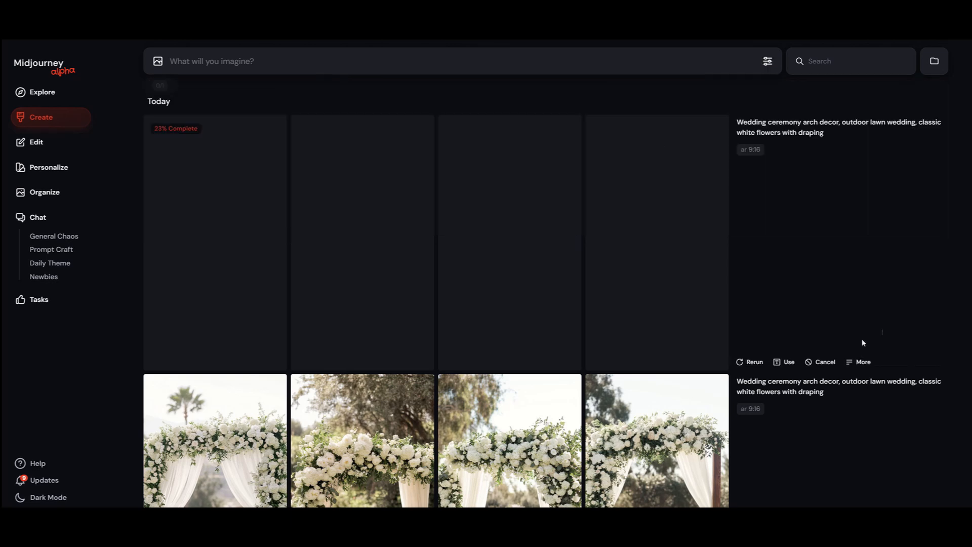
scroll(764, 401, down, 3)
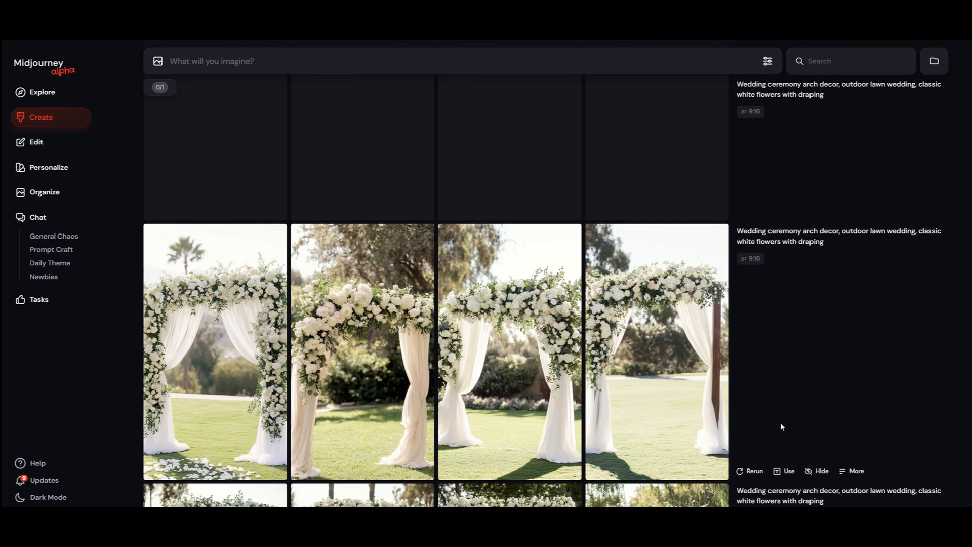
click(784, 471)
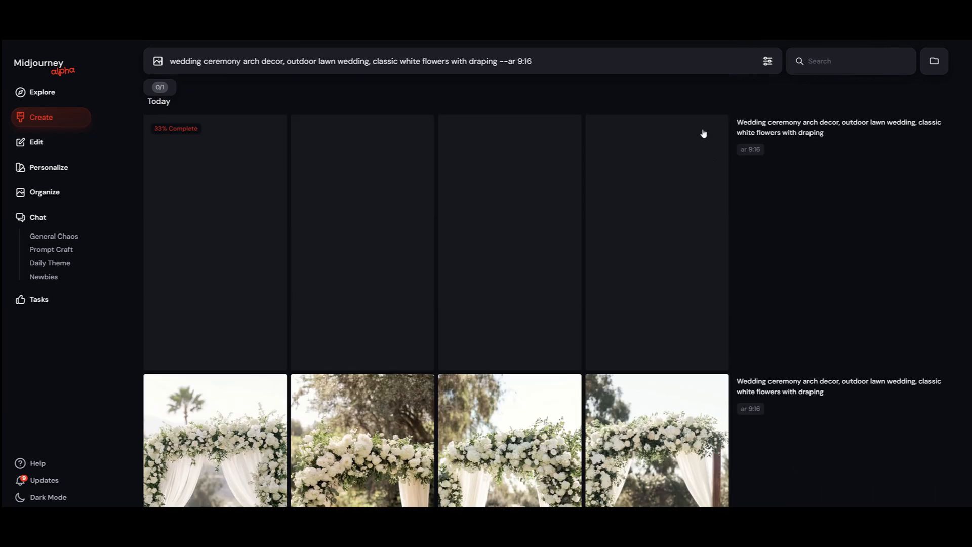
click(769, 66)
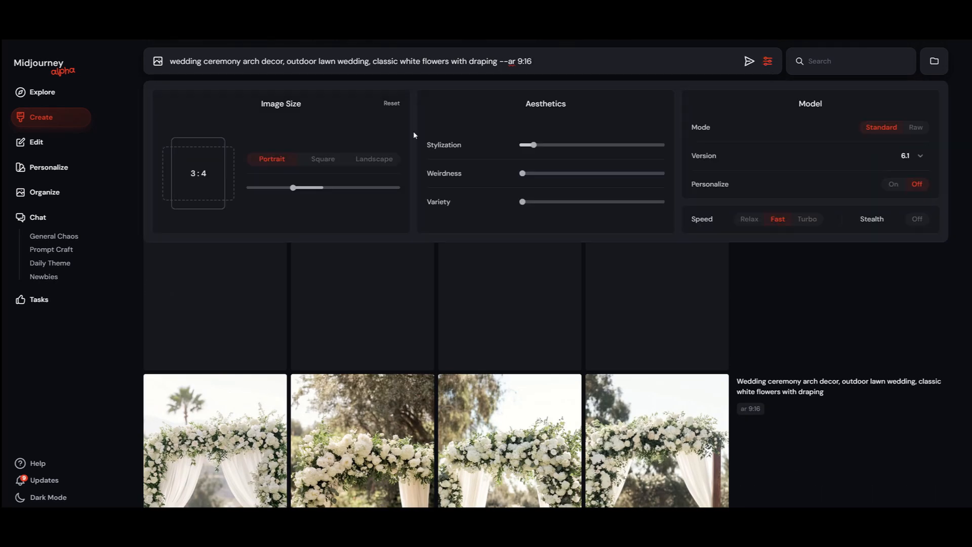
drag(293, 189, 366, 189)
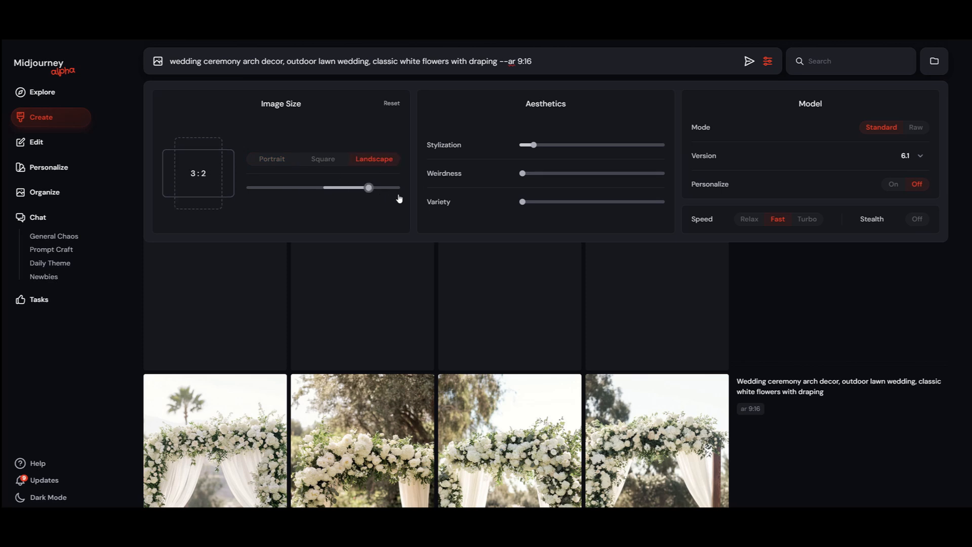
key(Return)
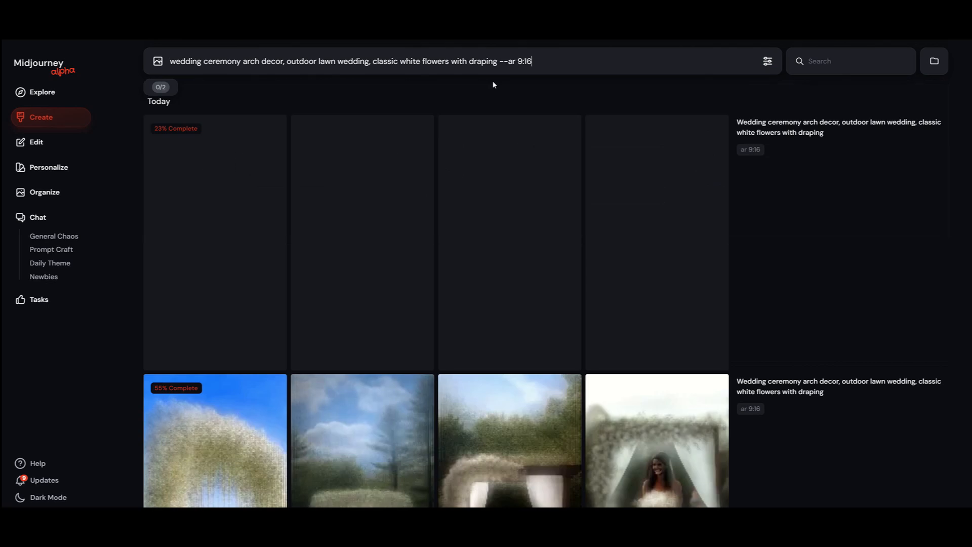
Step: Change the aspect ratio parameter in the arch prompt to 3:2 and generate the images
drag(523, 62, 541, 62)
key(BackSpace)
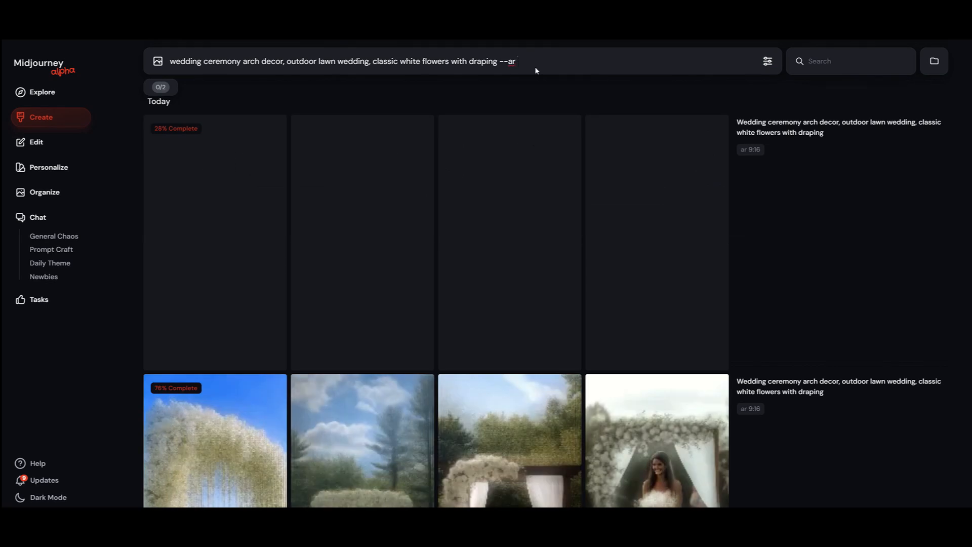
text(3:2)
key(Return)
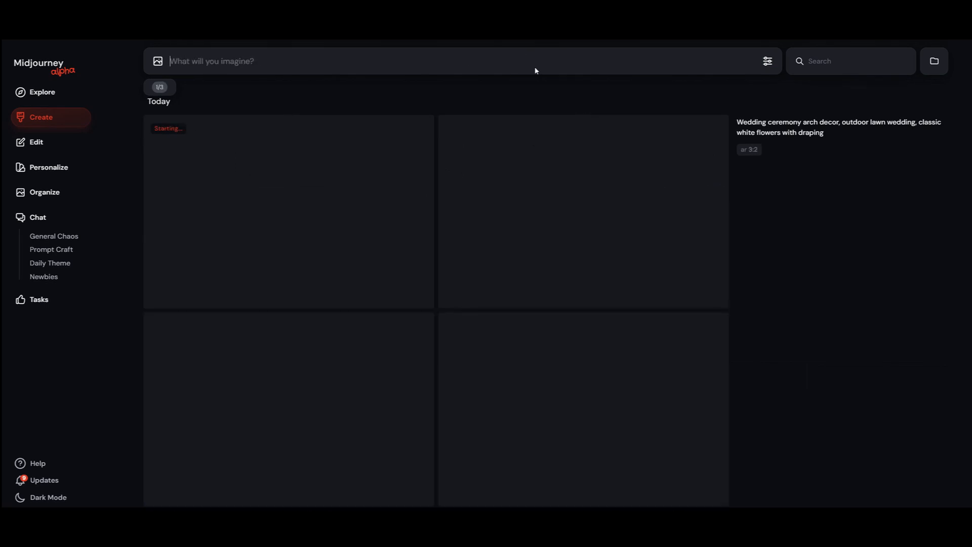
Step: Reuse the 9:16 arch prompt, change its parameter to --ar 16:9, match the image size to landscape 16:9 and generate the images
scroll(701, 228, down, 2)
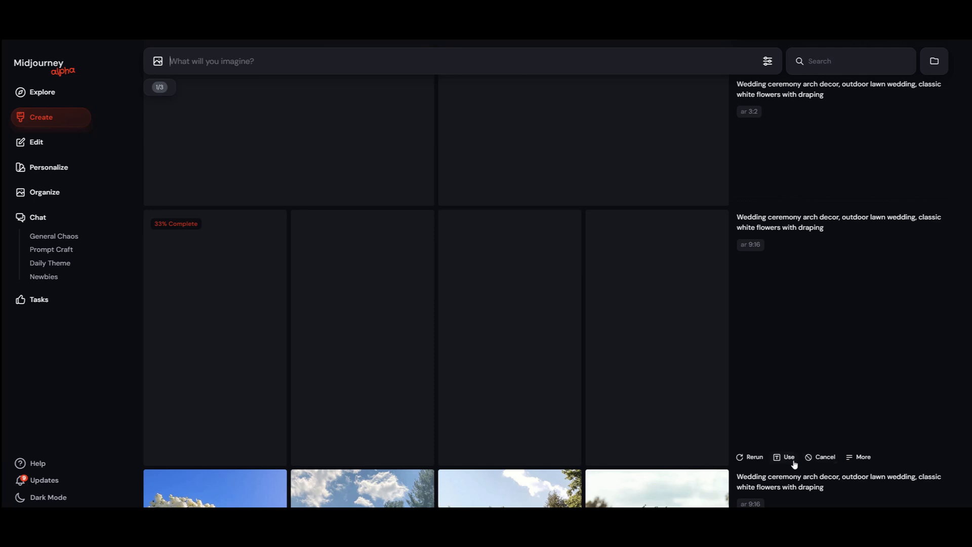
click(785, 457)
key(BackSpace)
key(BackSpace)
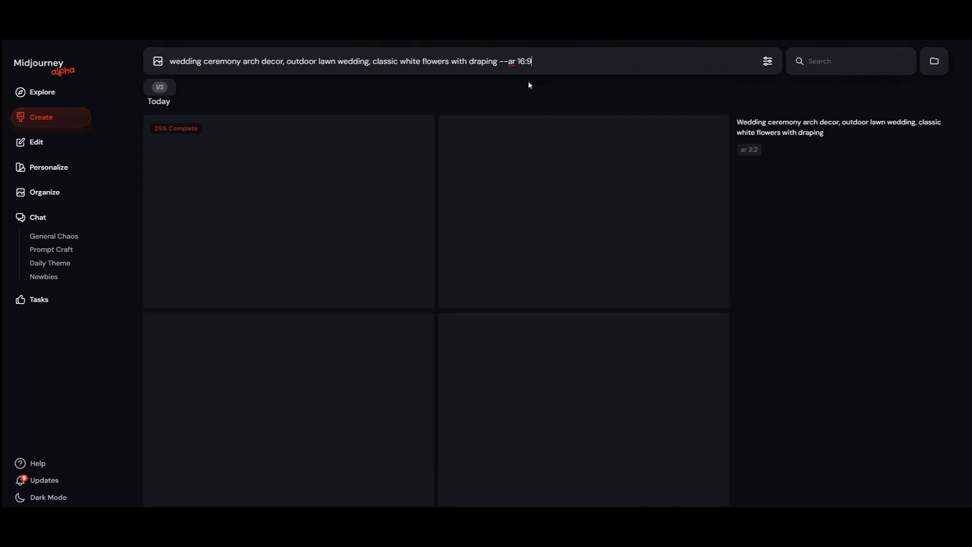
click(768, 61)
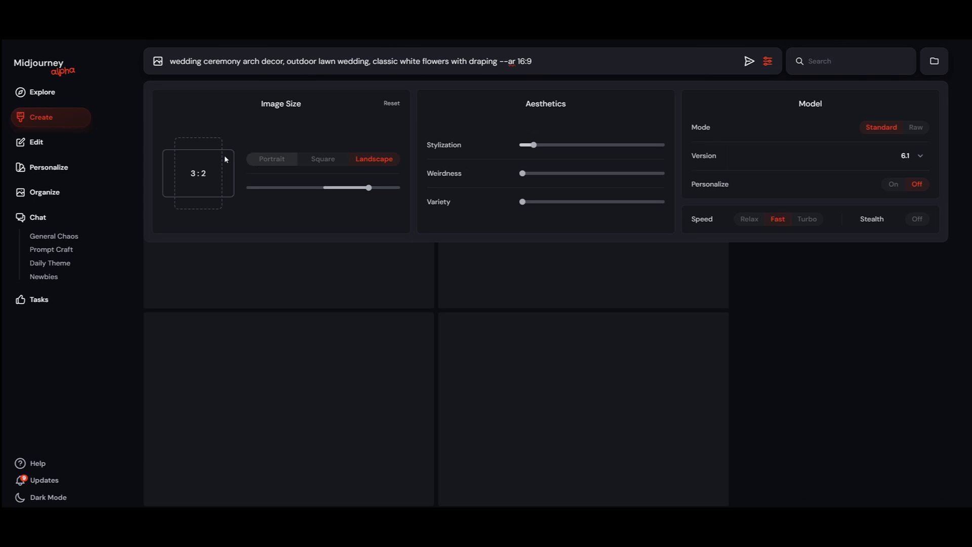
drag(369, 187, 391, 177)
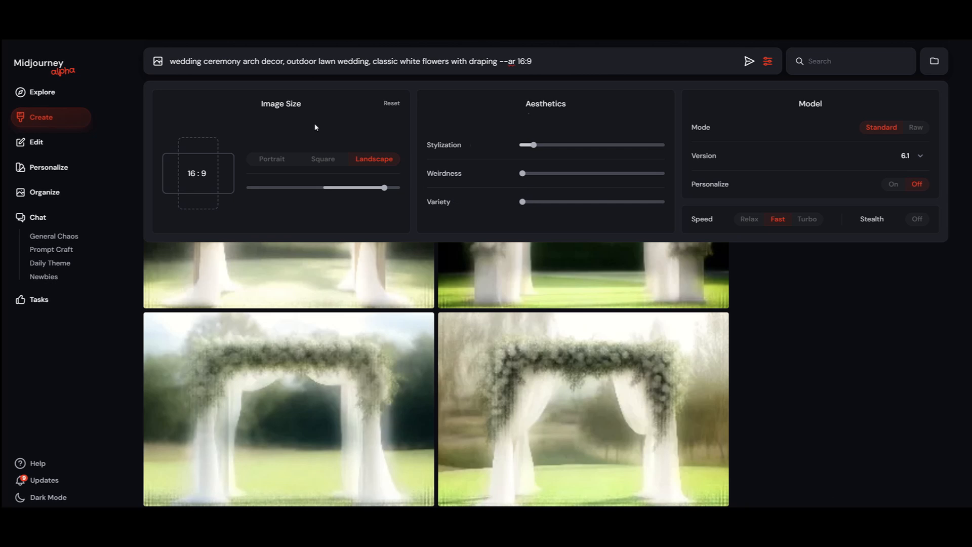
click(578, 57)
key(Return)
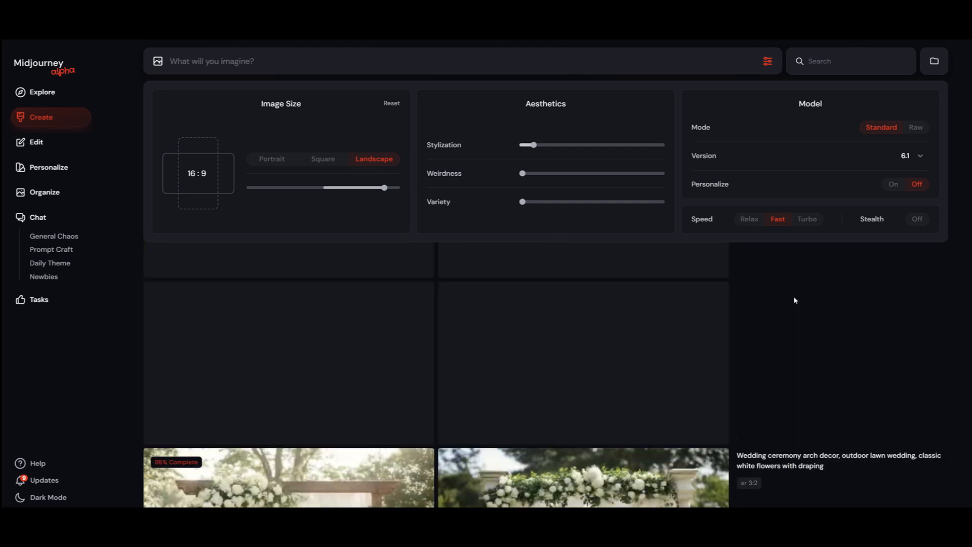
click(795, 301)
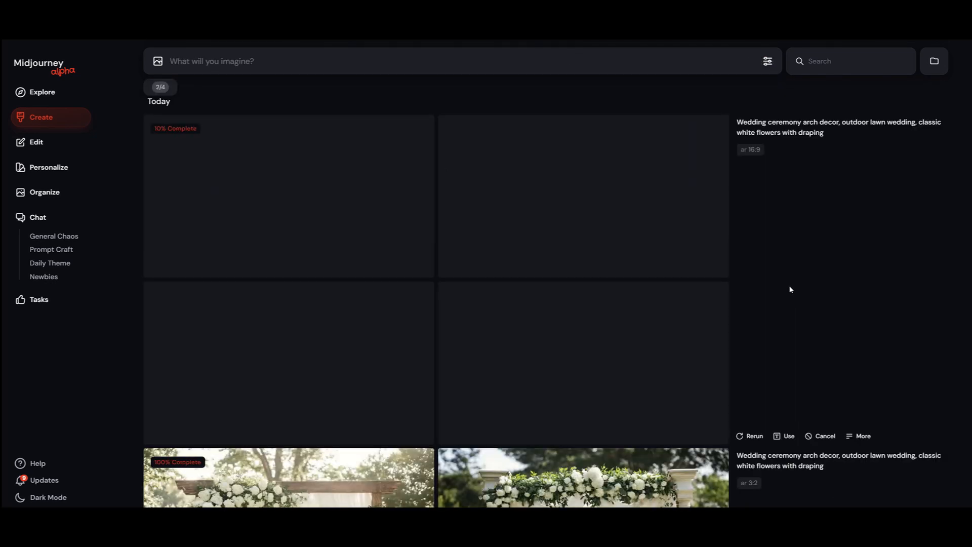
Step: Look through the generated sets and examine one of the square draped arch images enlarged
scroll(793, 296, down, 8)
scroll(792, 290, down, 15)
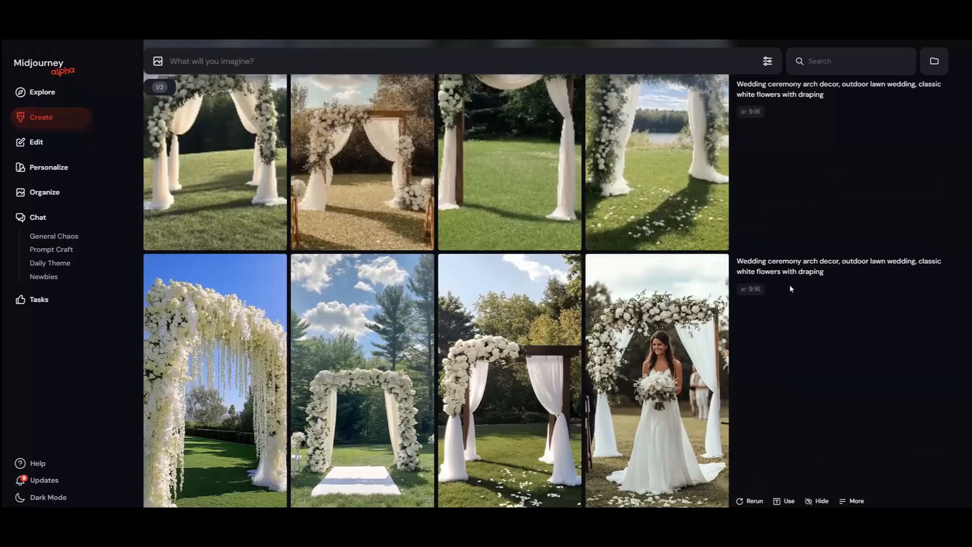
scroll(792, 289, up, 10)
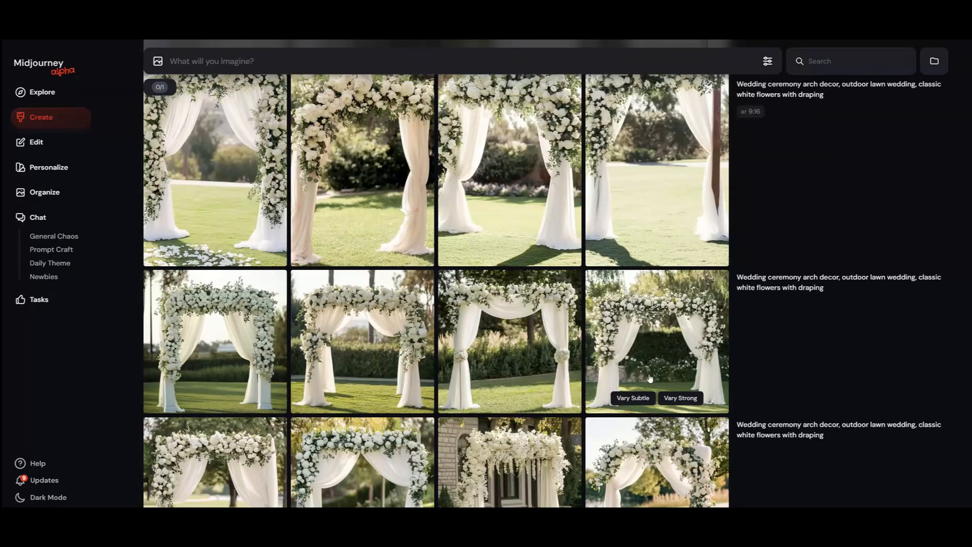
click(651, 379)
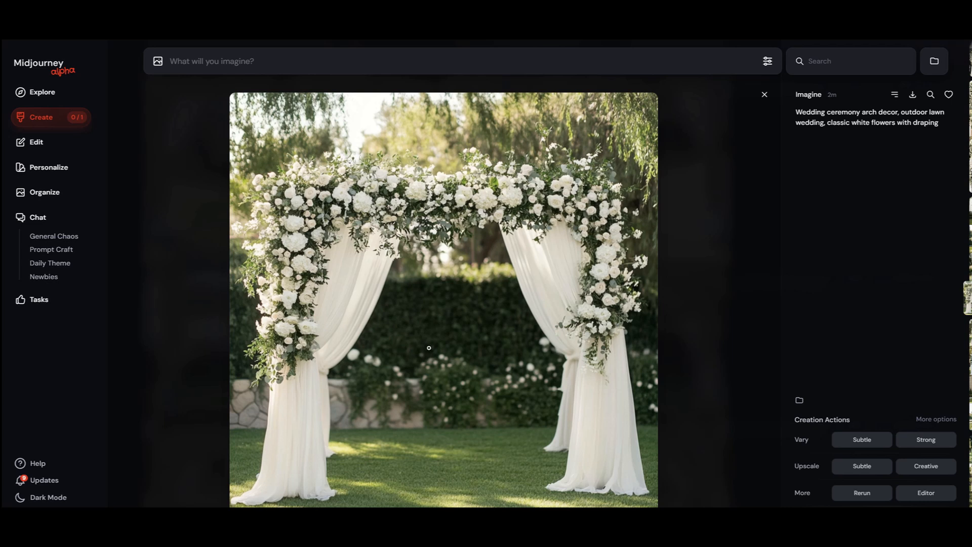
click(765, 96)
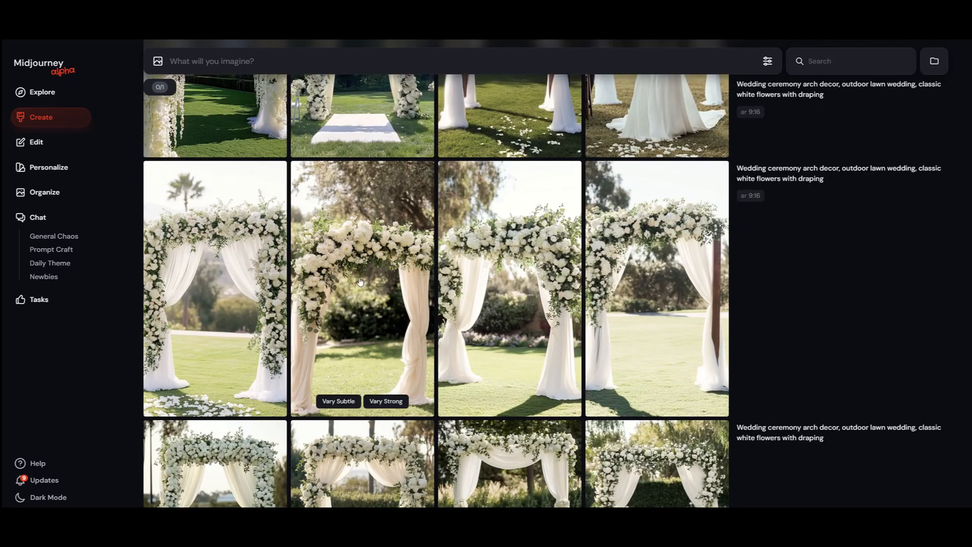
Step: View all four images of the 9:16 arch set with the palm tree enlarged, one after another
click(234, 216)
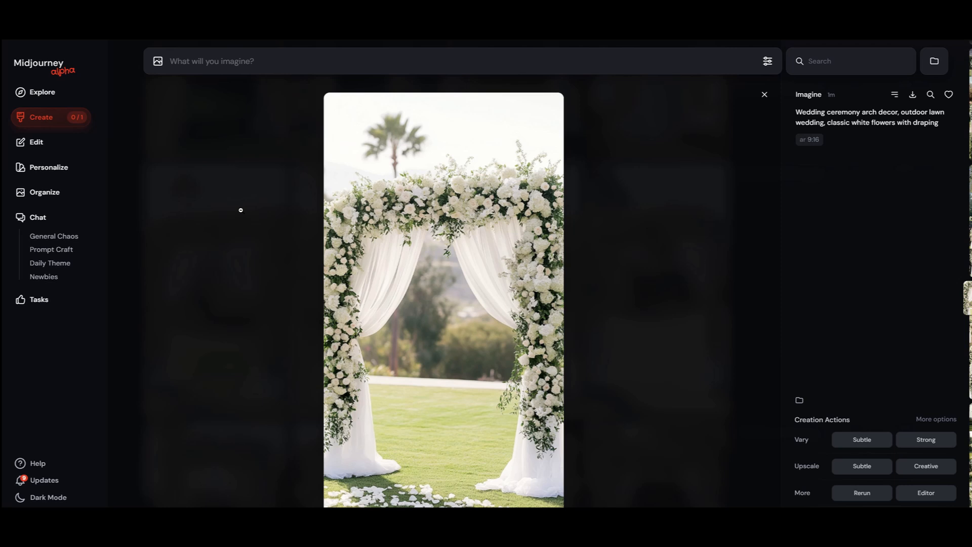
key(Right)
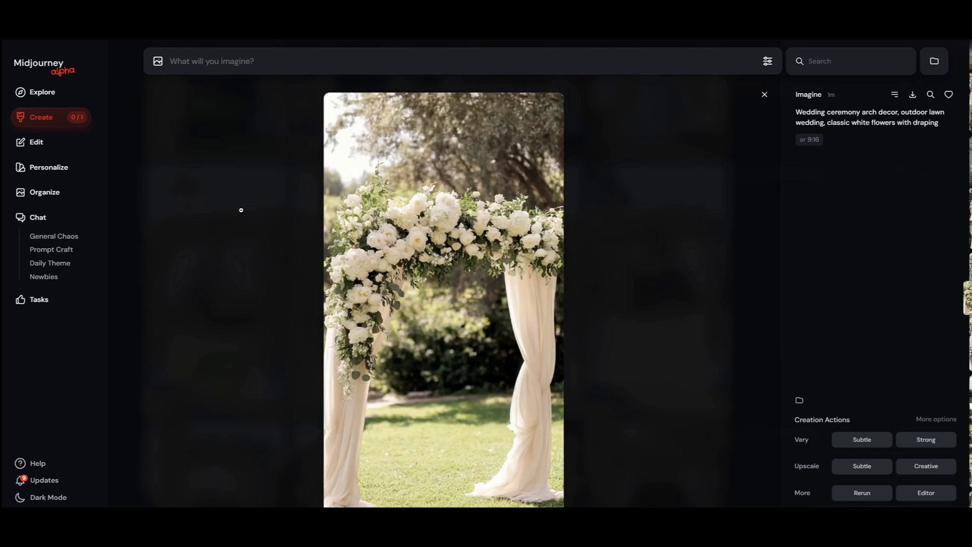
key(Right)
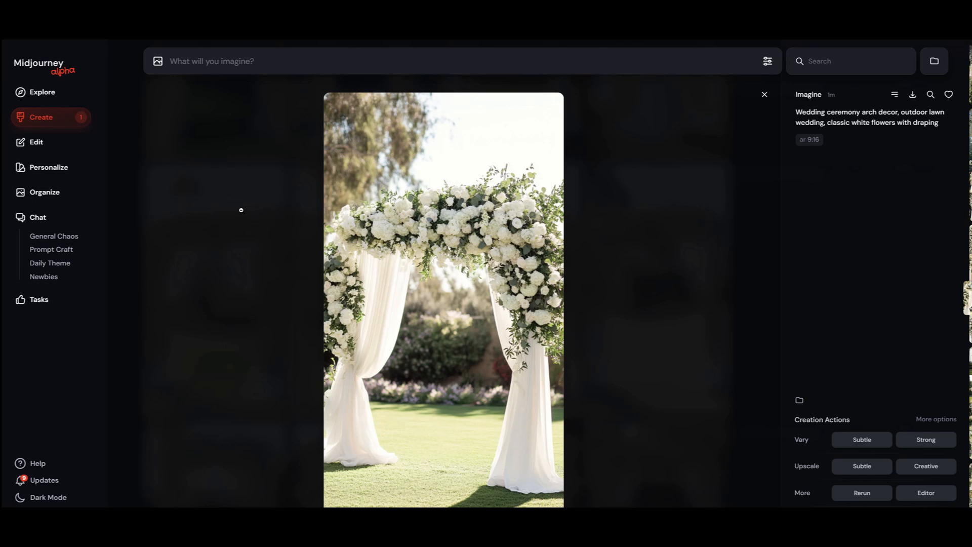
key(Right)
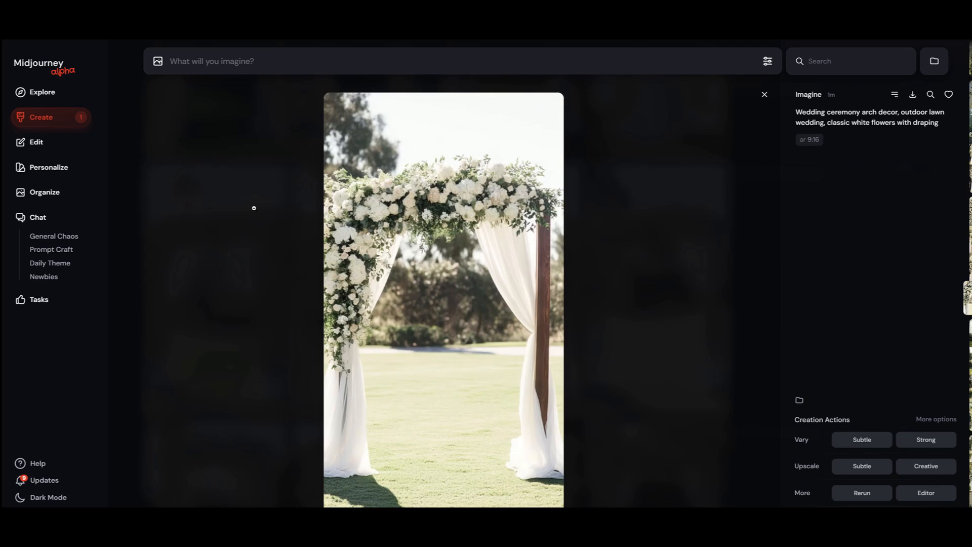
click(764, 95)
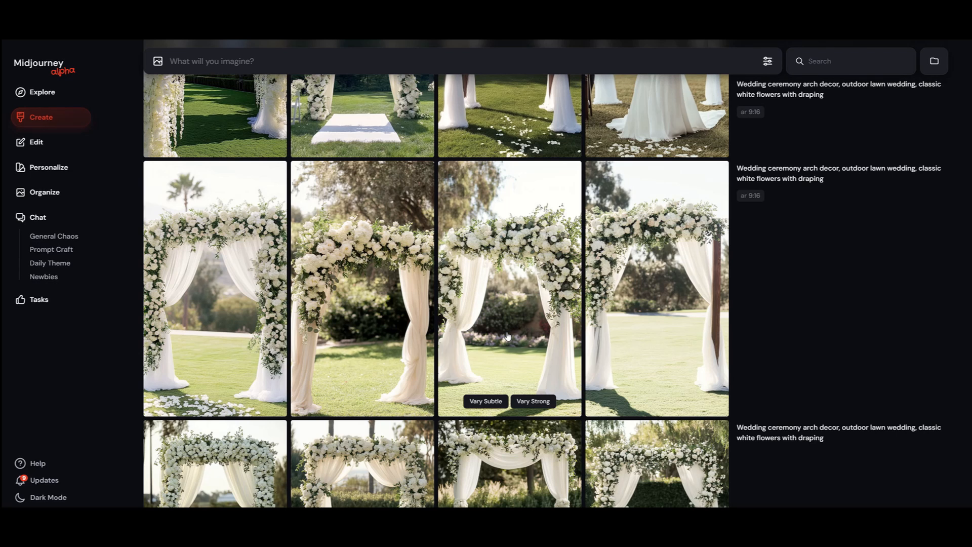
Step: Compare the square, 9:16 and 3:2 arch image sets in the gallery
scroll(508, 335, up, 1)
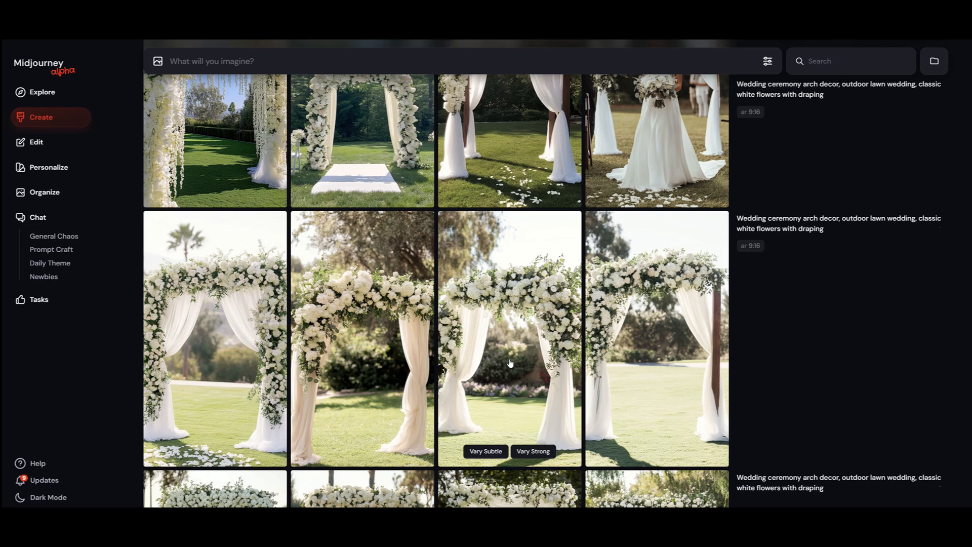
scroll(510, 363, up, 4)
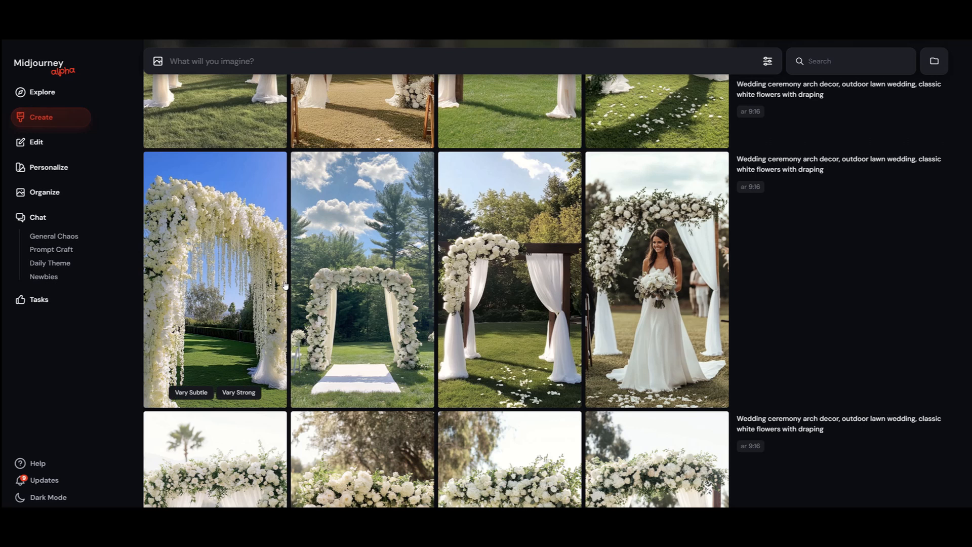
scroll(287, 293, down, 10)
scroll(244, 345, up, 1)
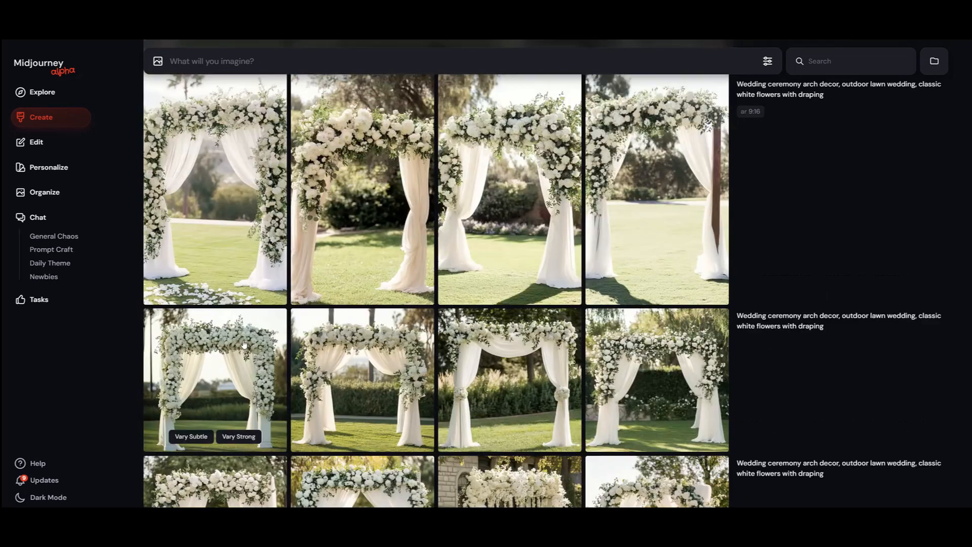
scroll(244, 345, down, 8)
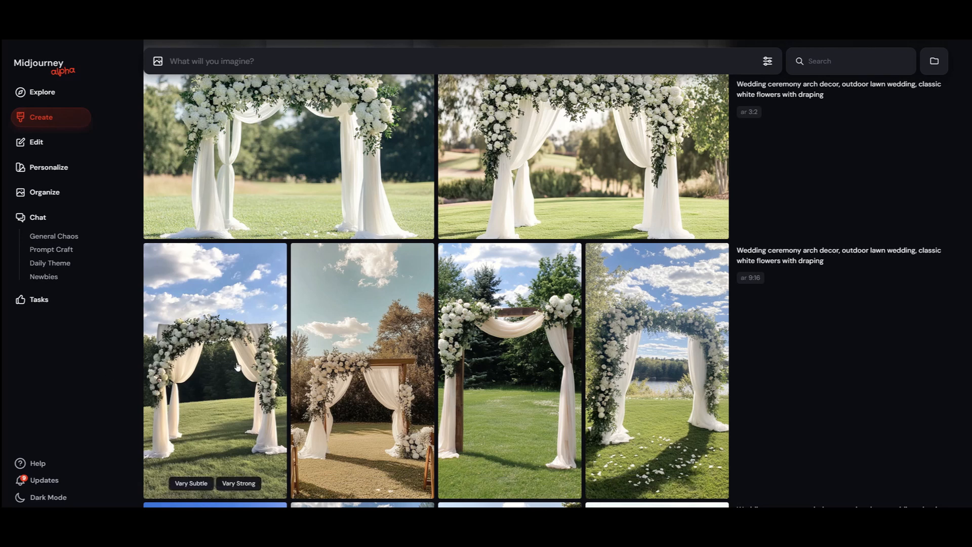
scroll(248, 372, up, 4)
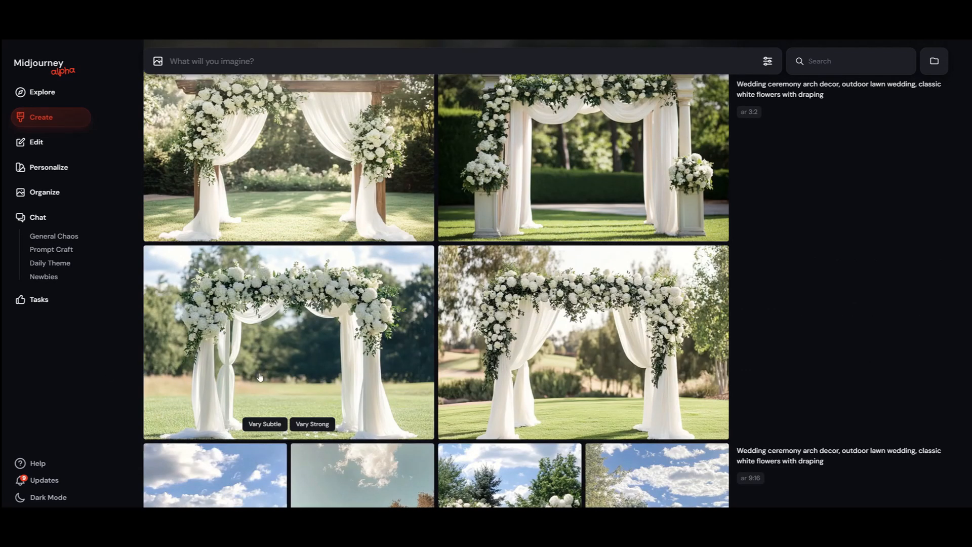
scroll(319, 379, up, 1)
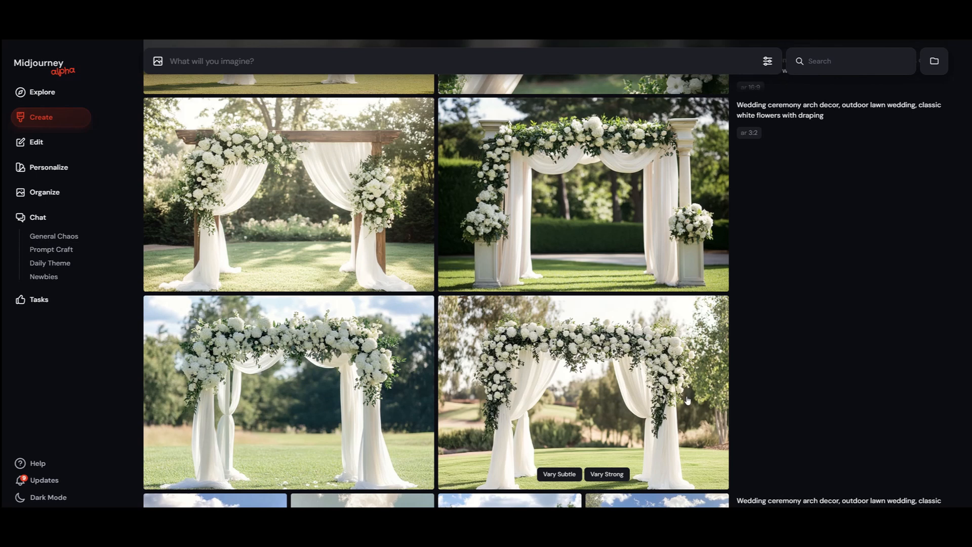
Step: Examine the four landscape 3:2 arch images enlarged, including the wooden frame and the white column designs
click(606, 383)
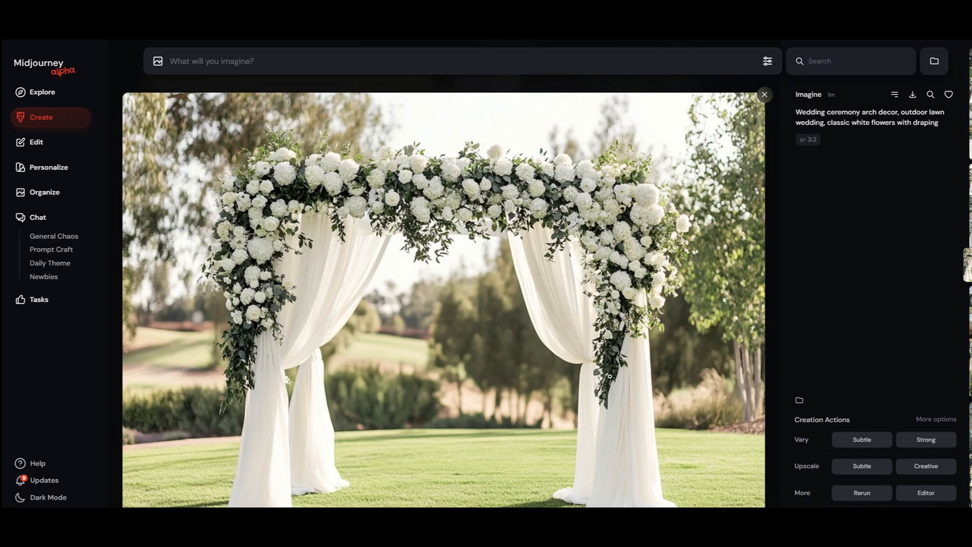
key(Left)
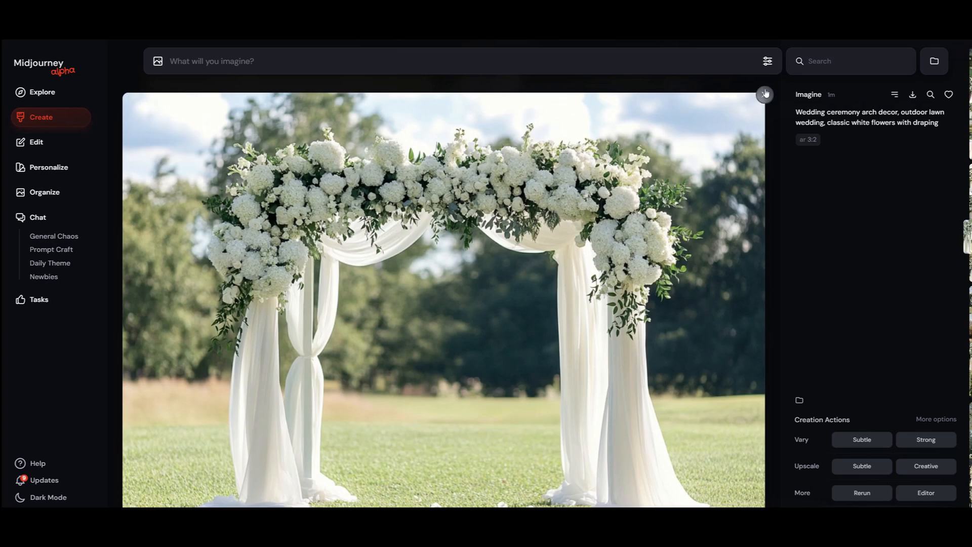
click(765, 93)
scroll(354, 330, up, 2)
click(355, 330)
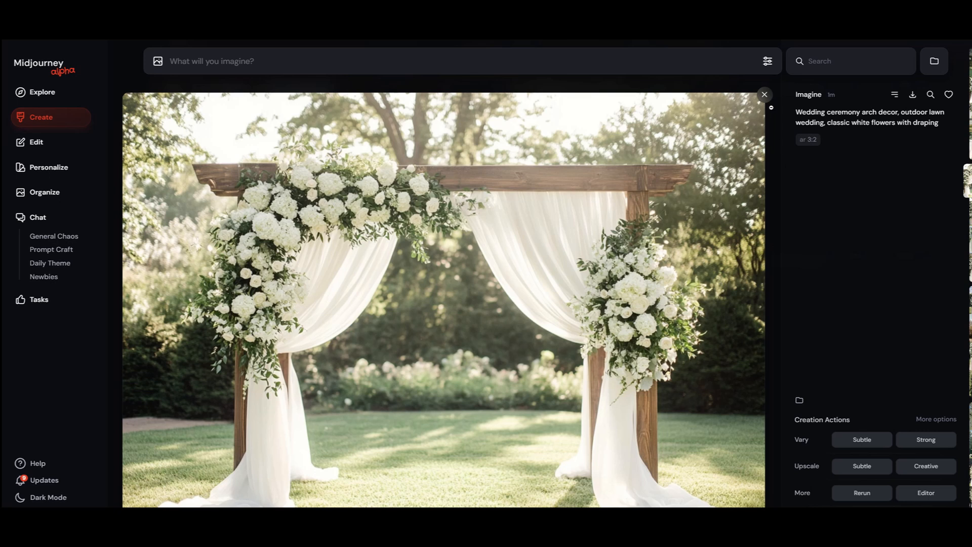
click(765, 94)
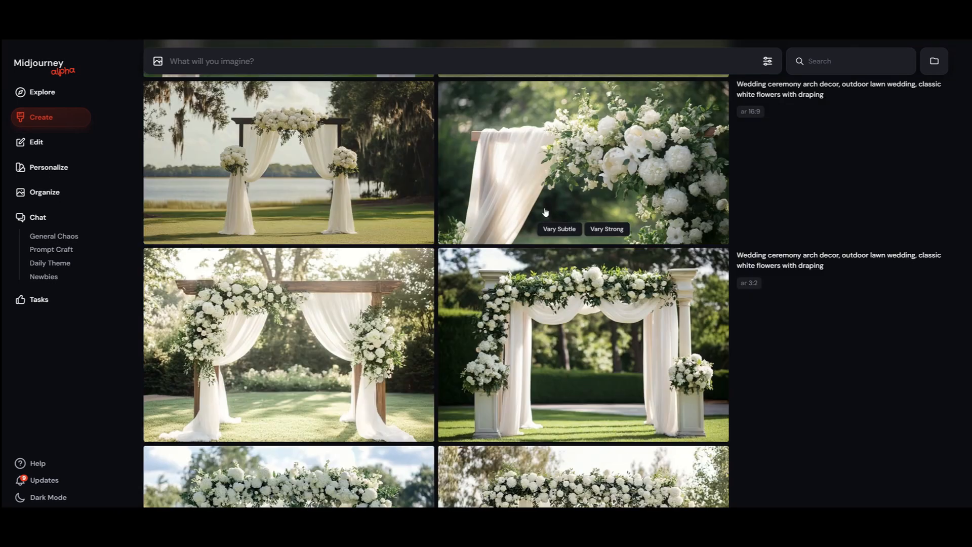
click(533, 339)
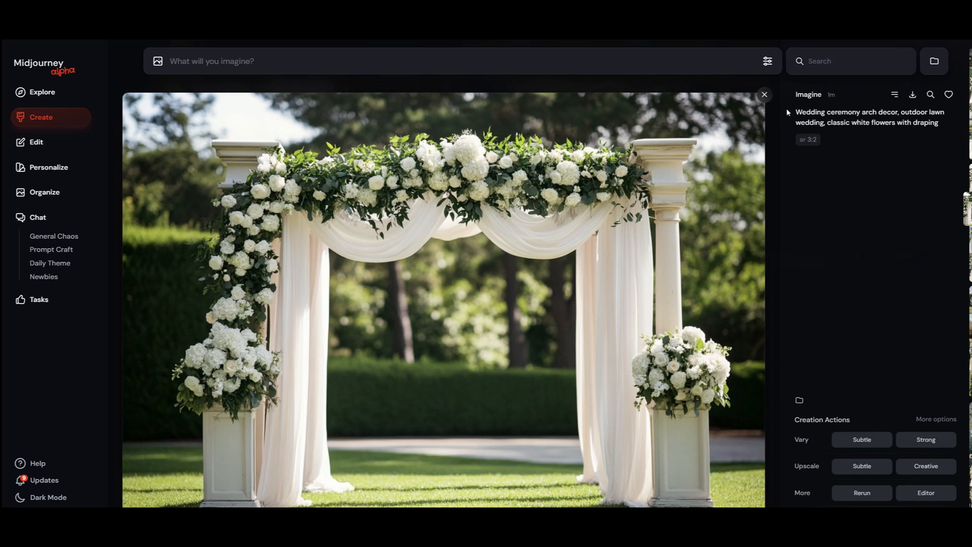
click(765, 95)
scroll(585, 259, up, 2)
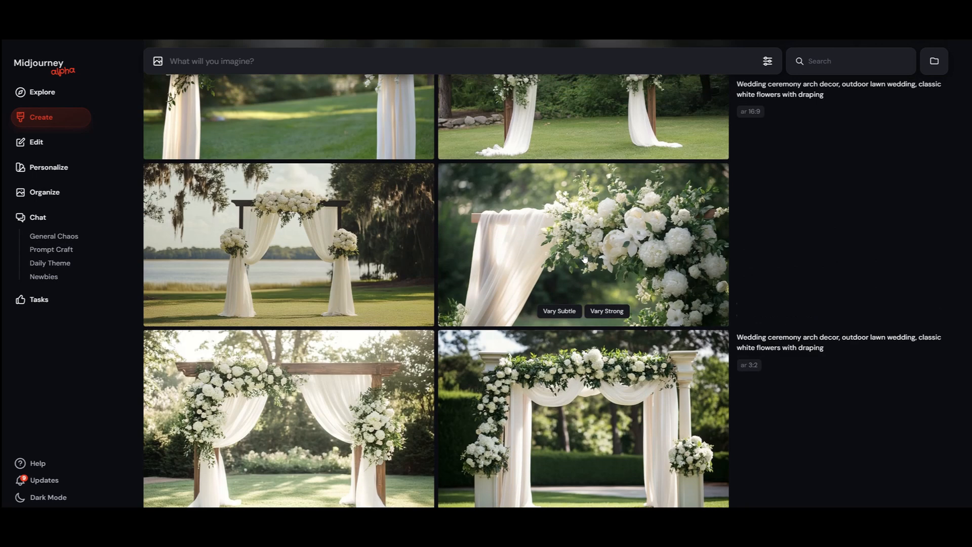
Step: Examine the 16:9 close-up image of white flowers and draping on the arch enlarged
scroll(585, 260, up, 3)
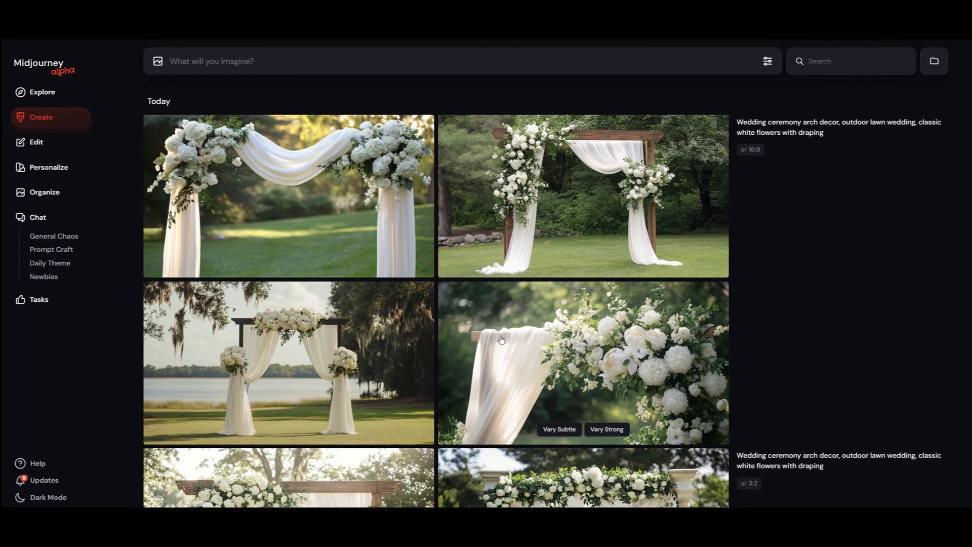
click(583, 320)
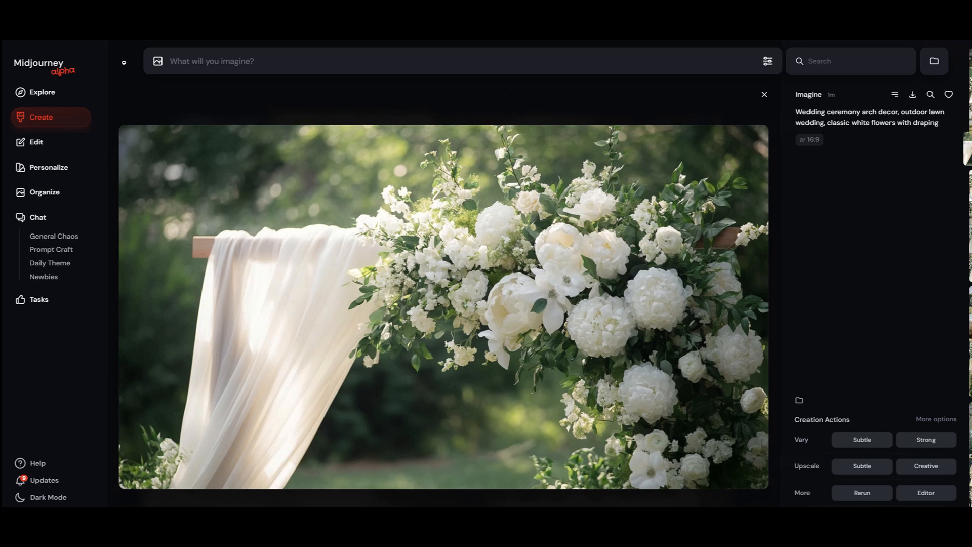
click(765, 94)
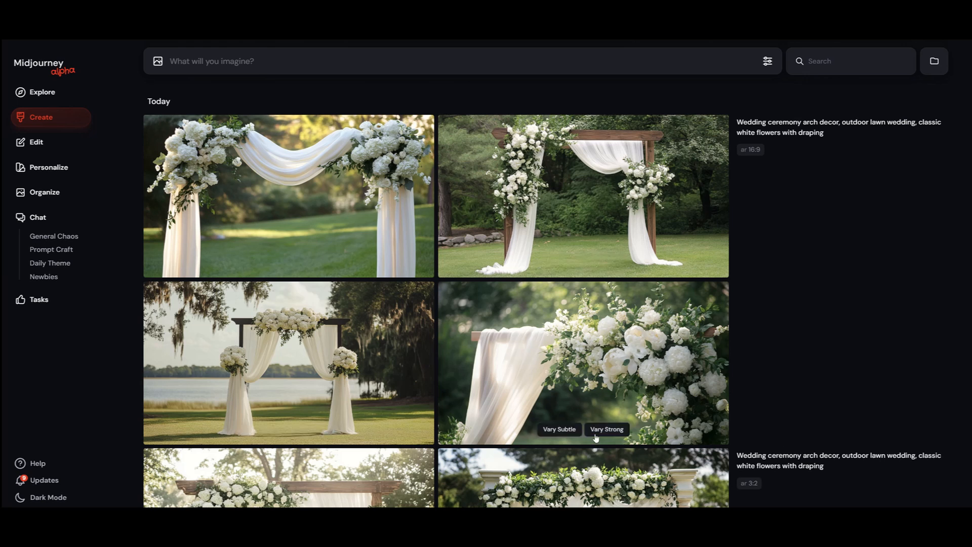
Step: Rerun the 16:9 wedding arch prompt twice to generate two additional image sets
click(738, 438)
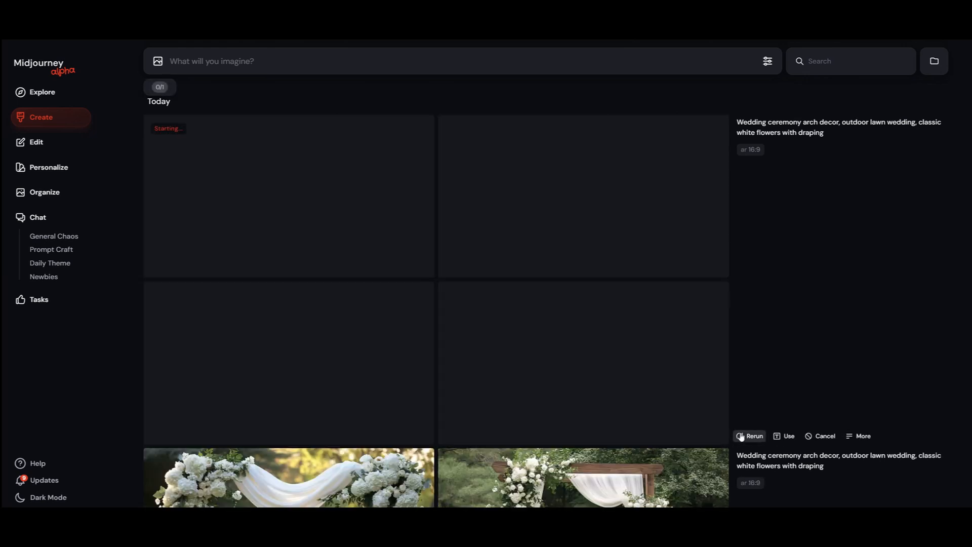
click(742, 435)
Step: Compare the earlier 16:9, 3:2, 9:16 and square arch sets in the gallery while the reruns generate
scroll(740, 384, down, 6)
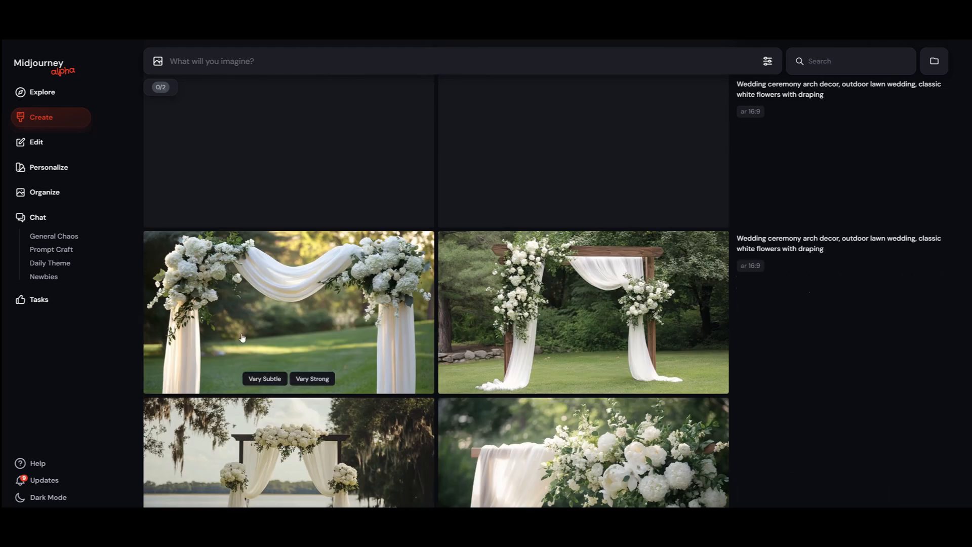
scroll(468, 337, down, 8)
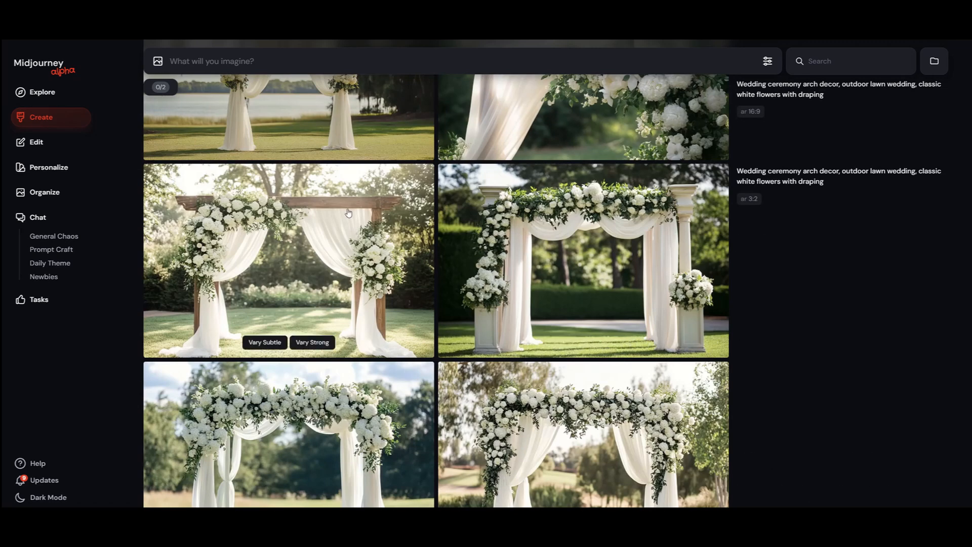
scroll(526, 327, down, 5)
scroll(533, 316, down, 5)
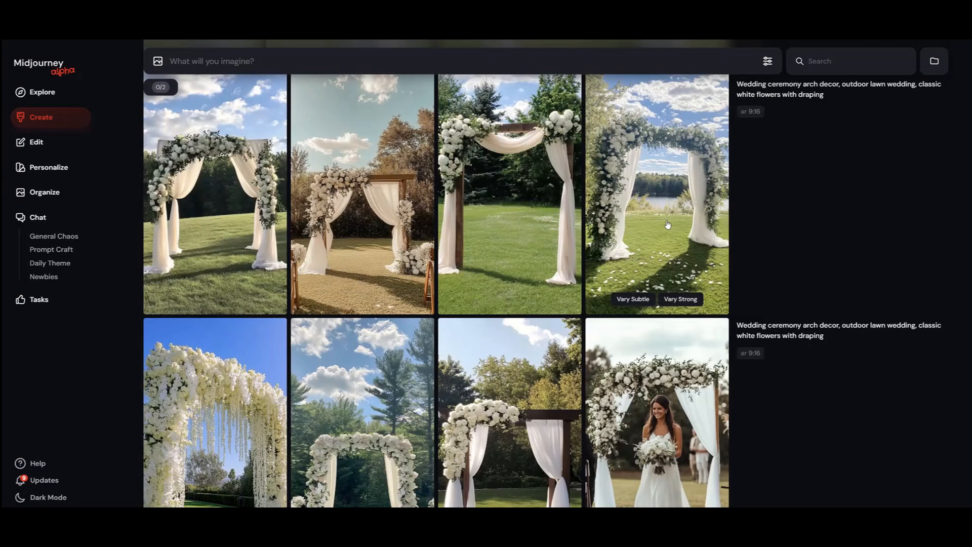
scroll(667, 225, down, 15)
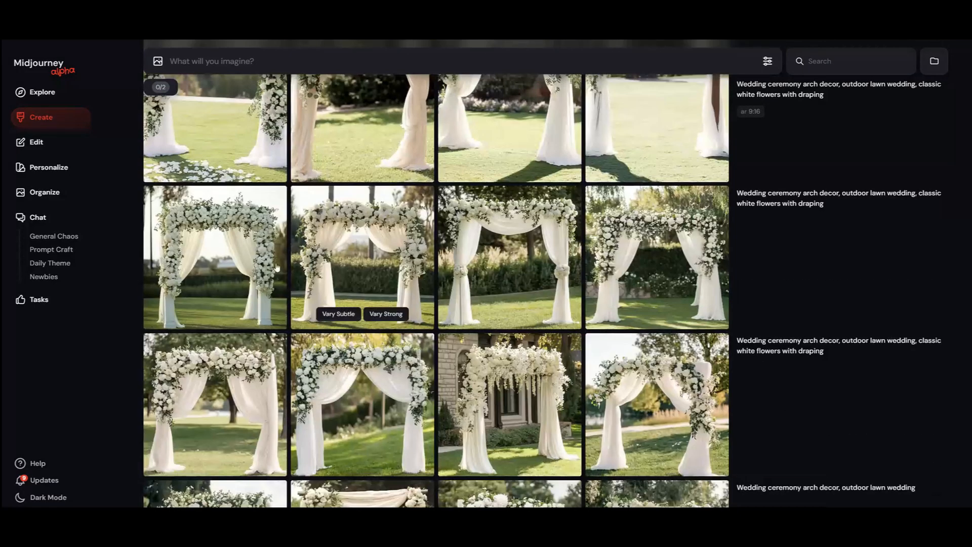
scroll(607, 267, down, 15)
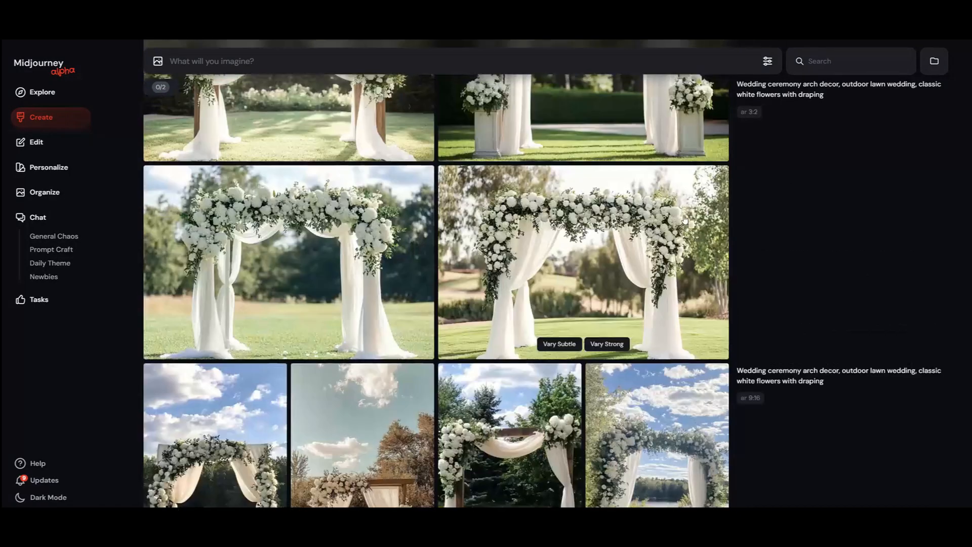
scroll(682, 212, up, 15)
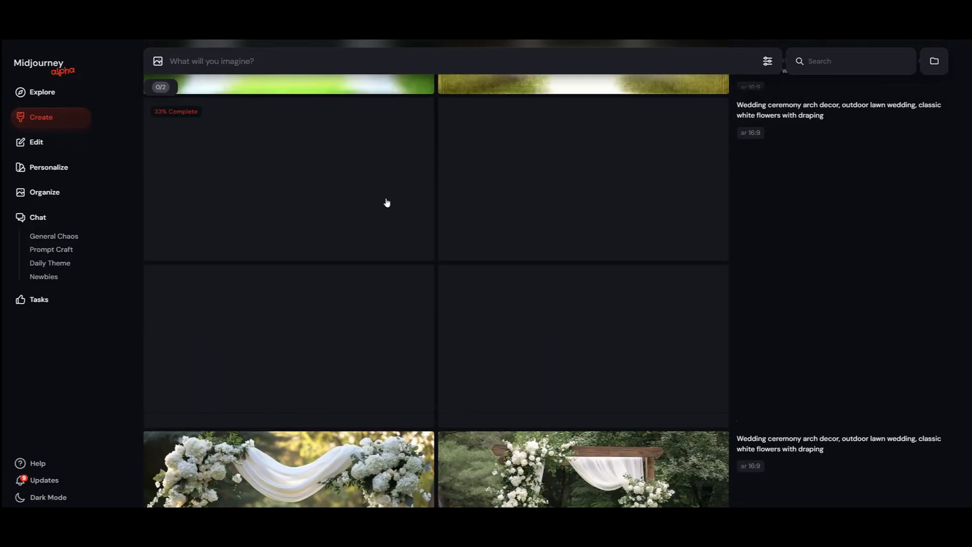
scroll(461, 335, up, 5)
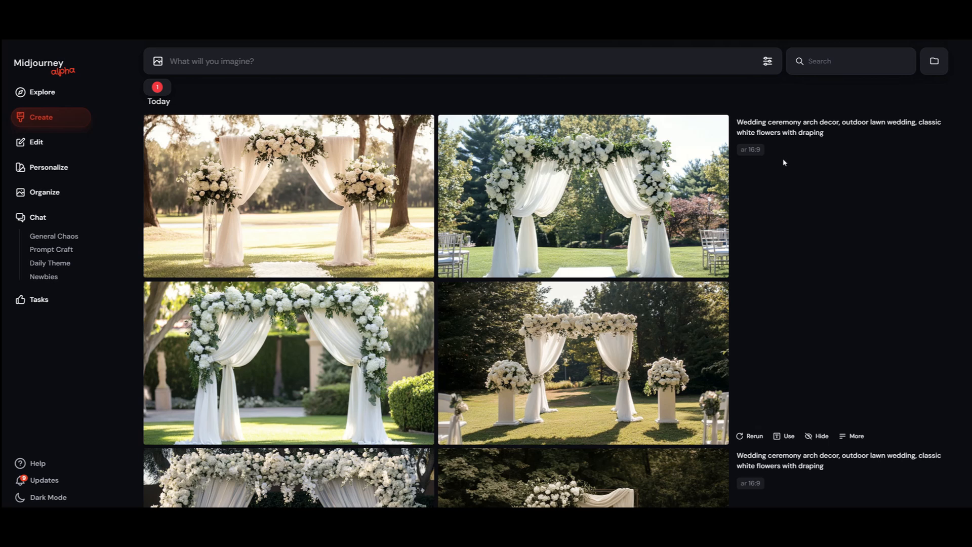
Step: Look through the two rerun 16:9 sets and examine the seaside arch image enlarged
scroll(785, 163, down, 1)
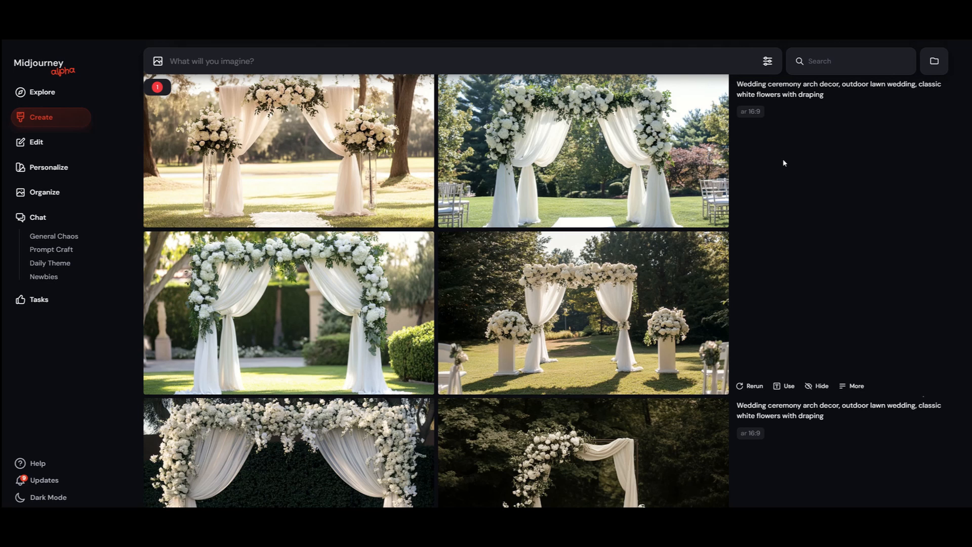
scroll(784, 162, down, 3)
scroll(784, 162, down, 4)
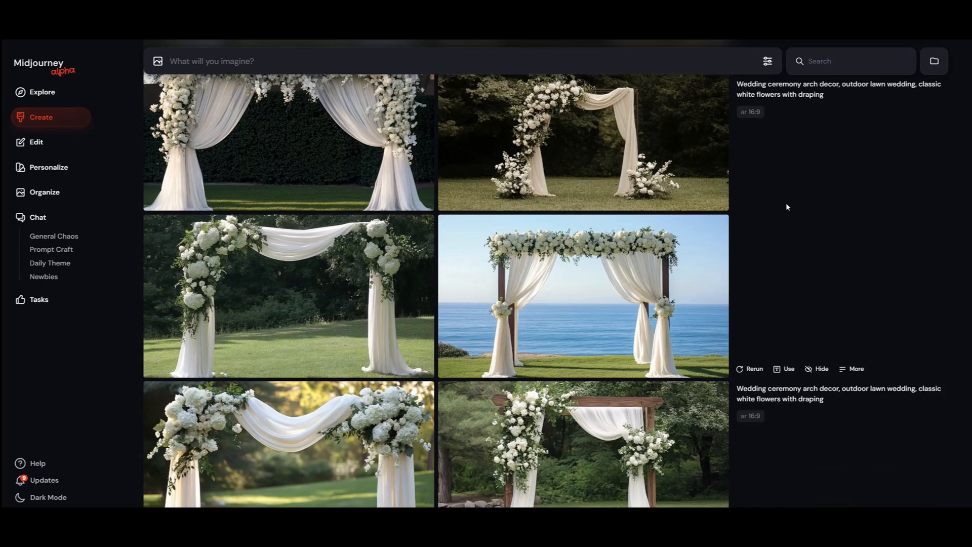
mouse_move(586, 343)
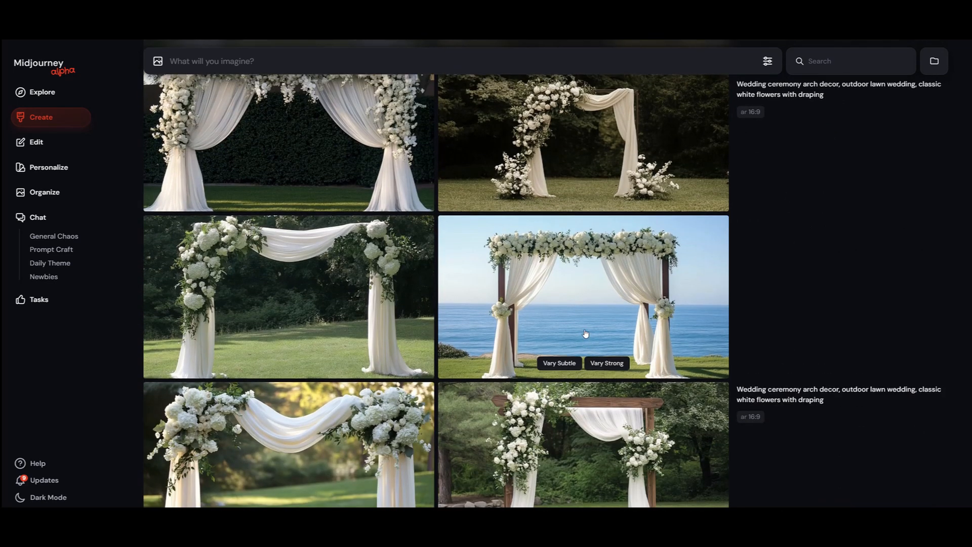
scroll(585, 335, up, 1)
click(714, 351)
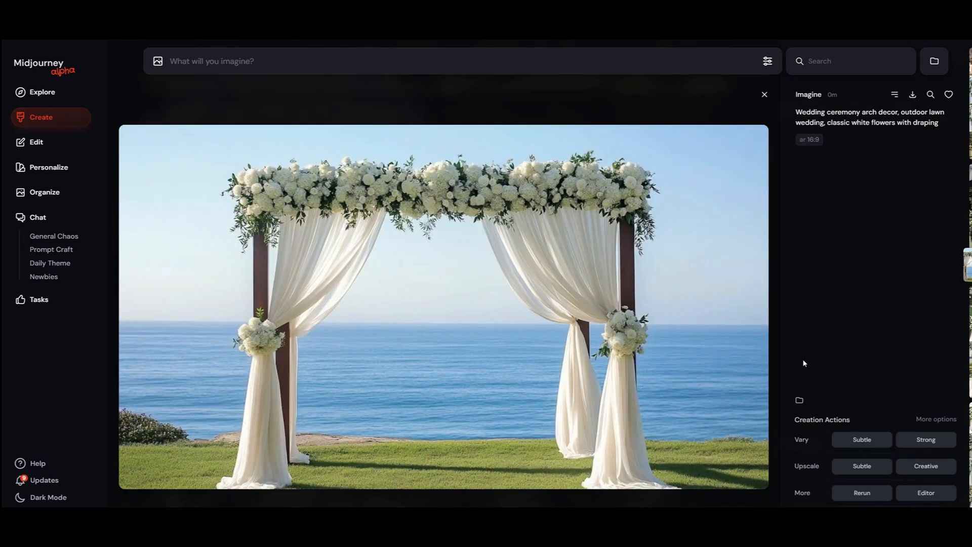
click(765, 95)
Step: View all four images of the newest 16:9 arch set enlarged, including the designs with flower pedestals and with silver chairs
scroll(697, 281, up, 3)
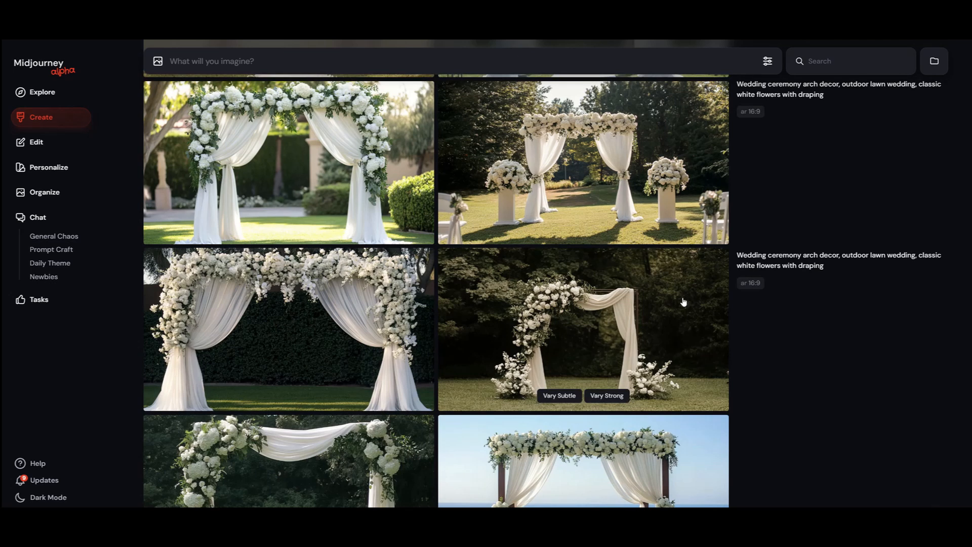
scroll(476, 327, up, 3)
click(556, 234)
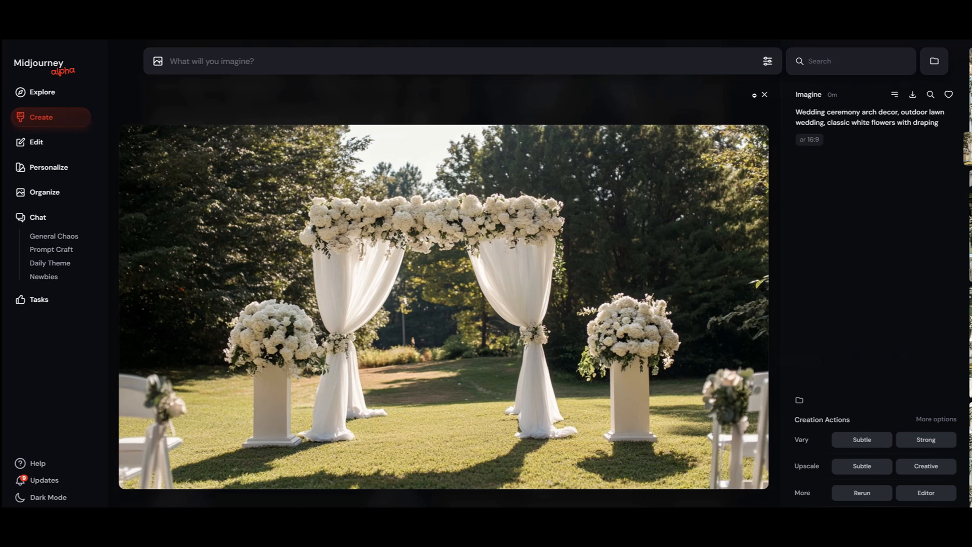
click(760, 99)
scroll(355, 312, up, 3)
click(354, 312)
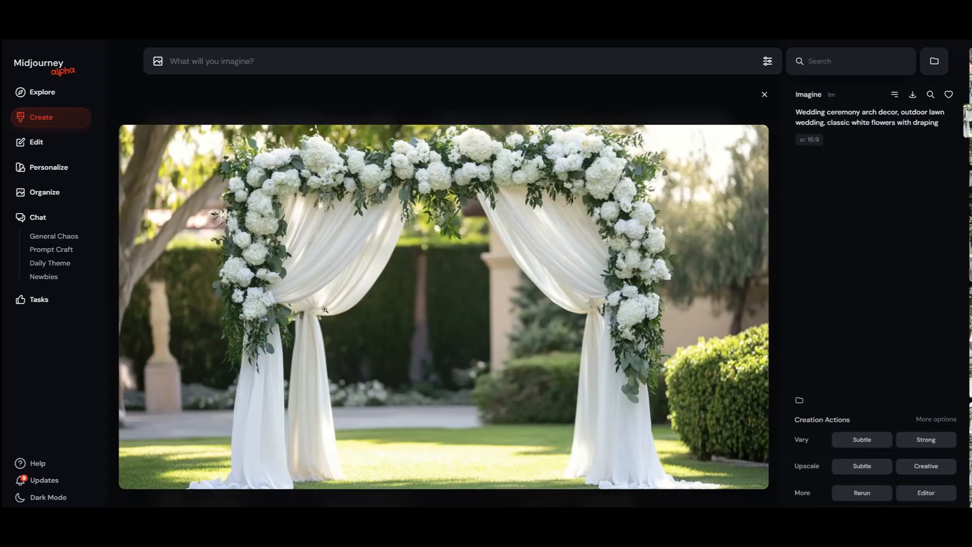
click(761, 99)
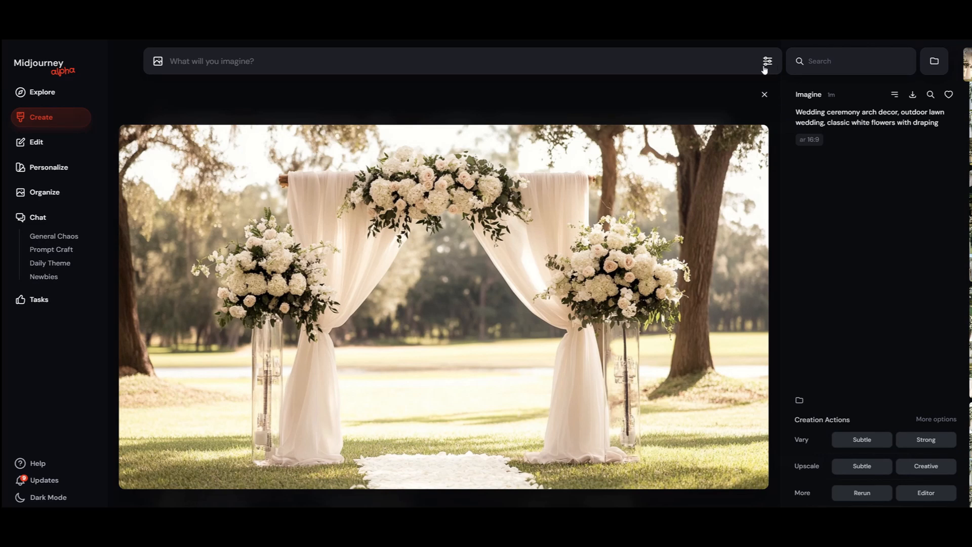
click(765, 95)
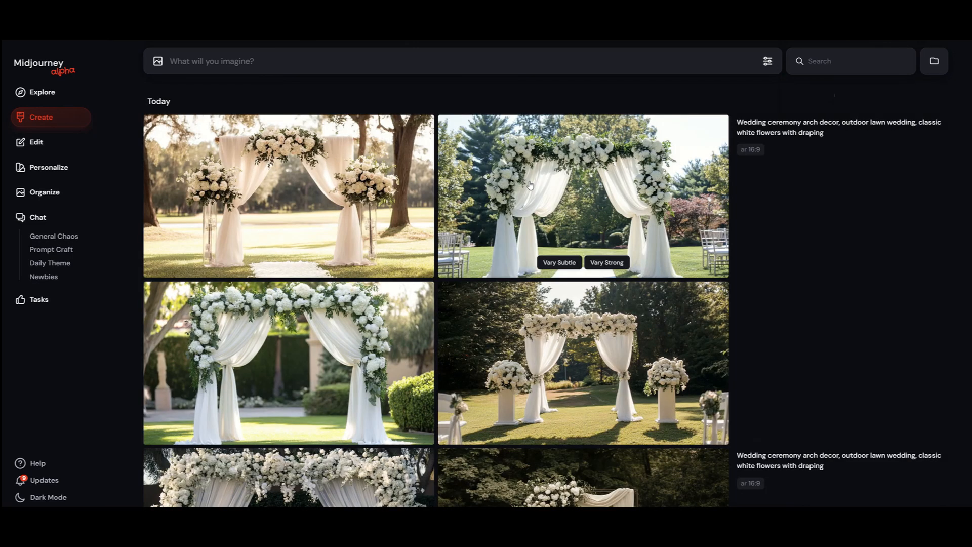
click(530, 182)
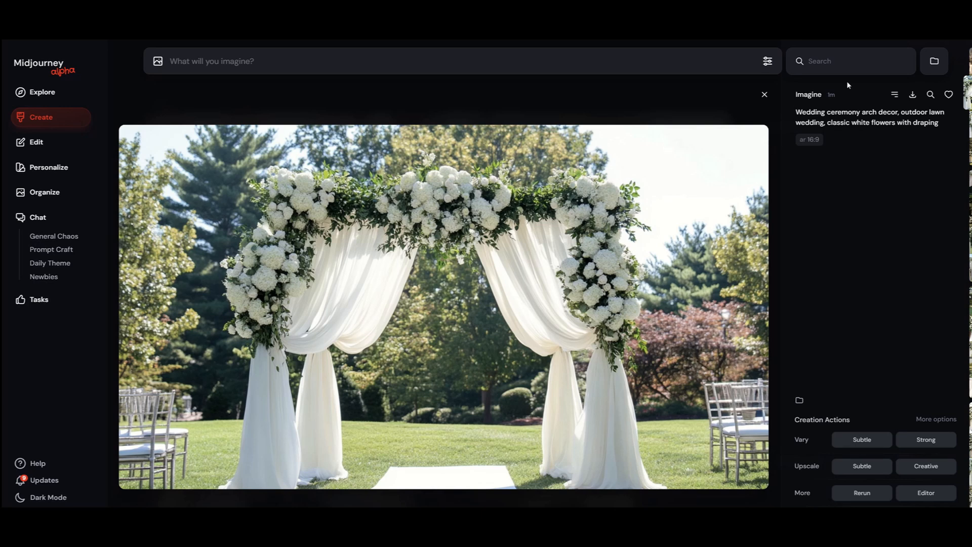
click(765, 95)
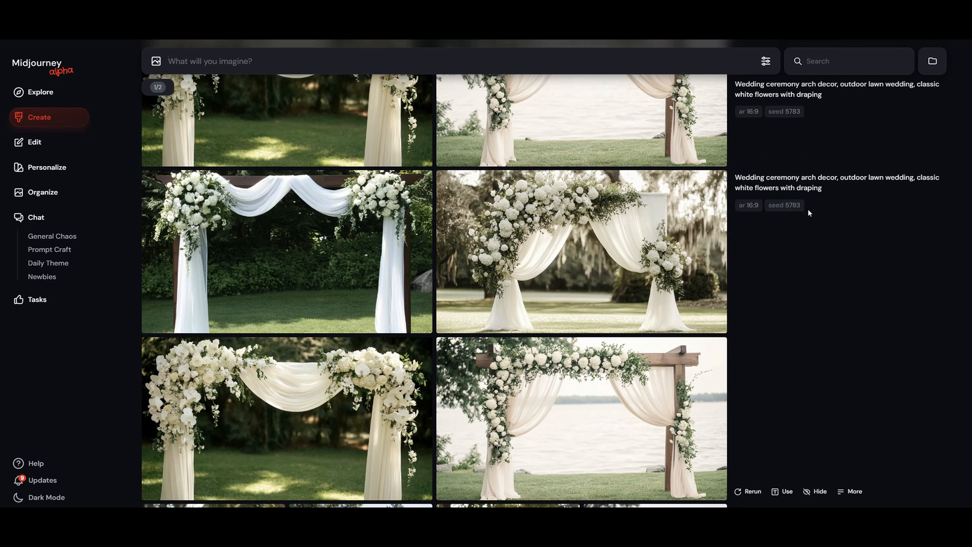
Step: Compare the two 16:9 arch sets generated with seed 5783 image by image
scroll(733, 331, up, 2)
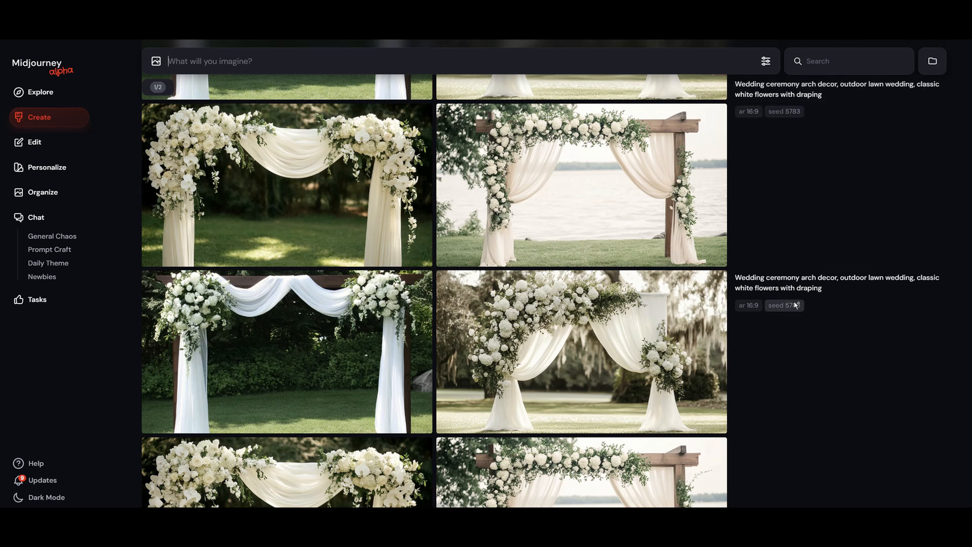
scroll(803, 304, down, 1)
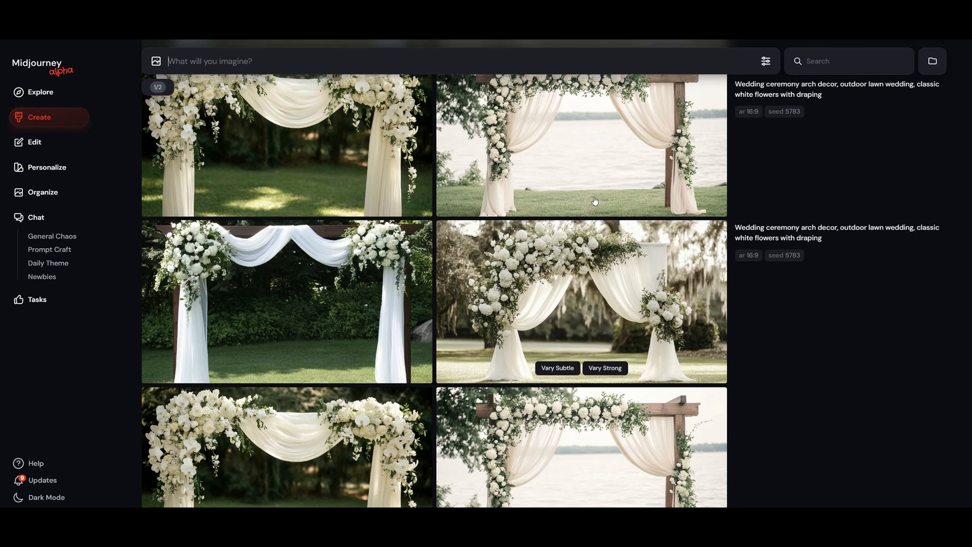
scroll(498, 408, up, 1)
scroll(499, 408, up, 3)
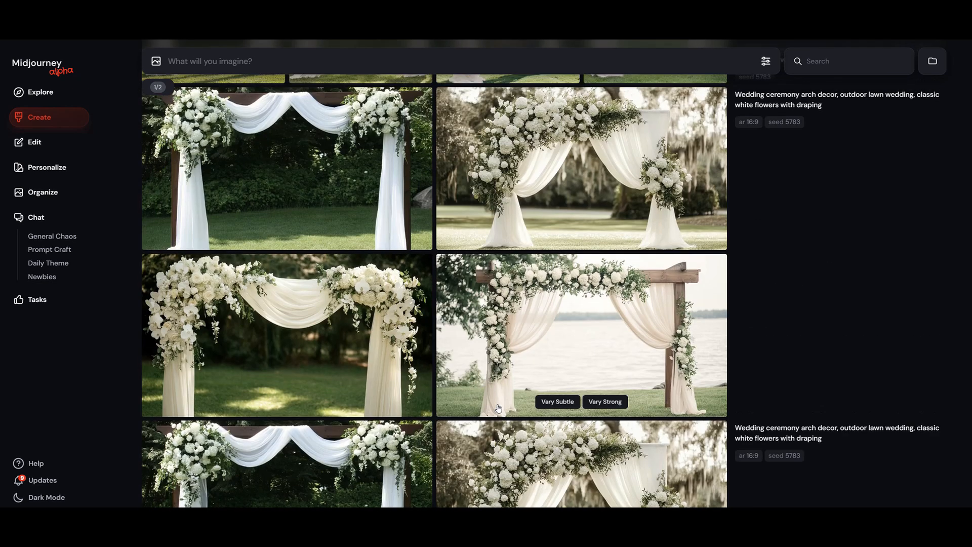
scroll(499, 408, down, 1)
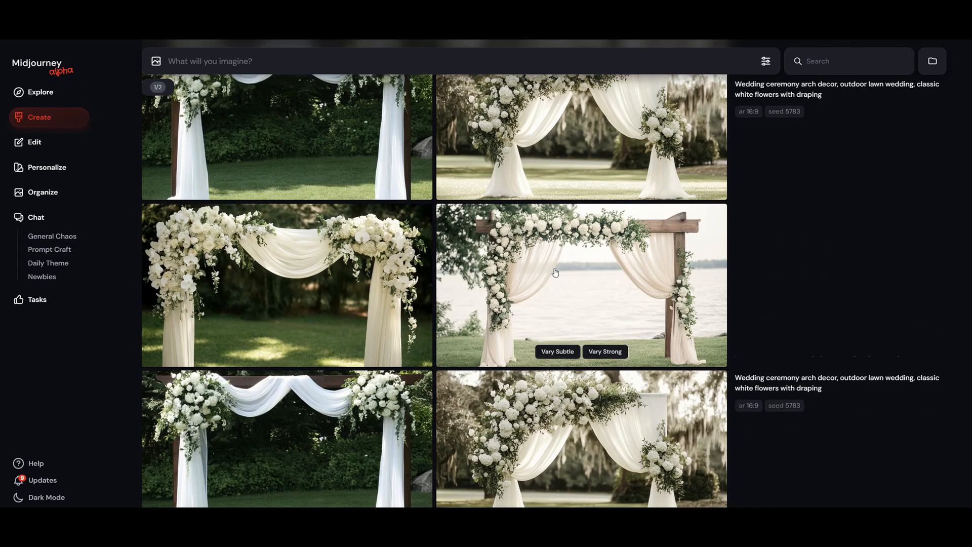
scroll(552, 299, down, 3)
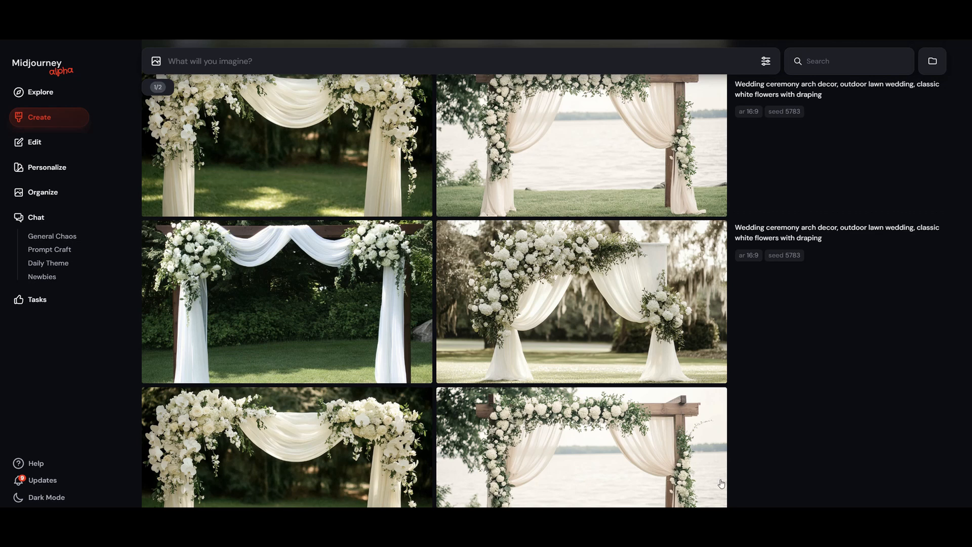
scroll(630, 178, up, 3)
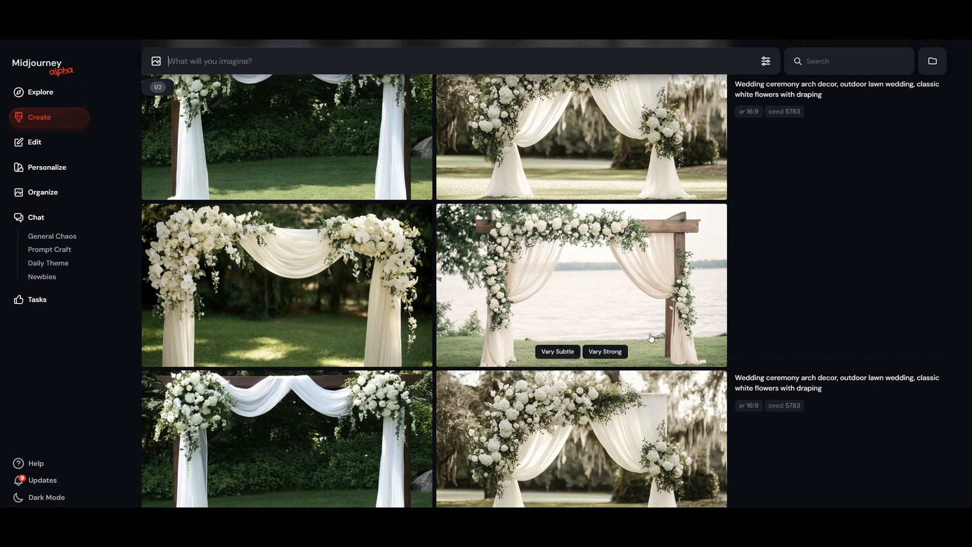
Step: Compare the 9:16, square and 16:9 arch sets that share seed 5783
scroll(650, 339, up, 1)
scroll(650, 338, up, 5)
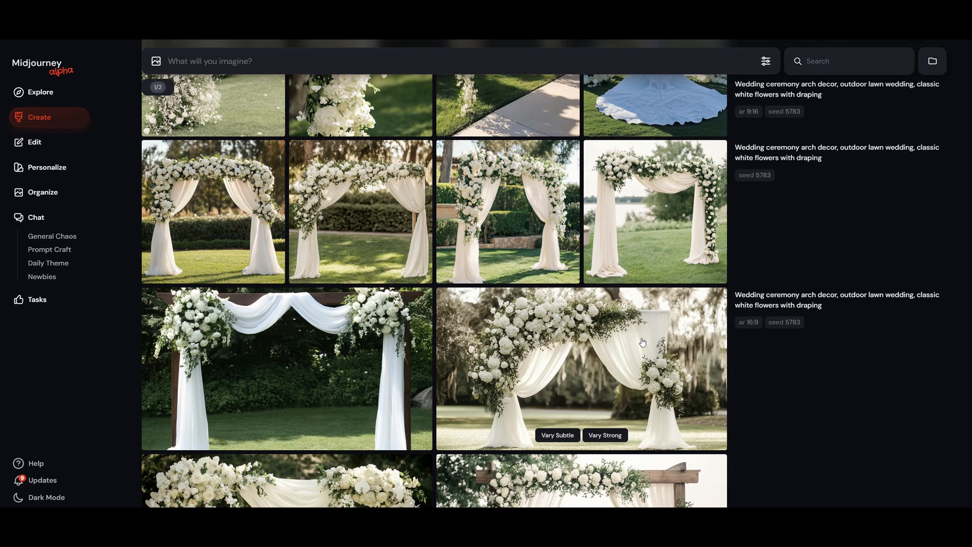
scroll(642, 342, up, 1)
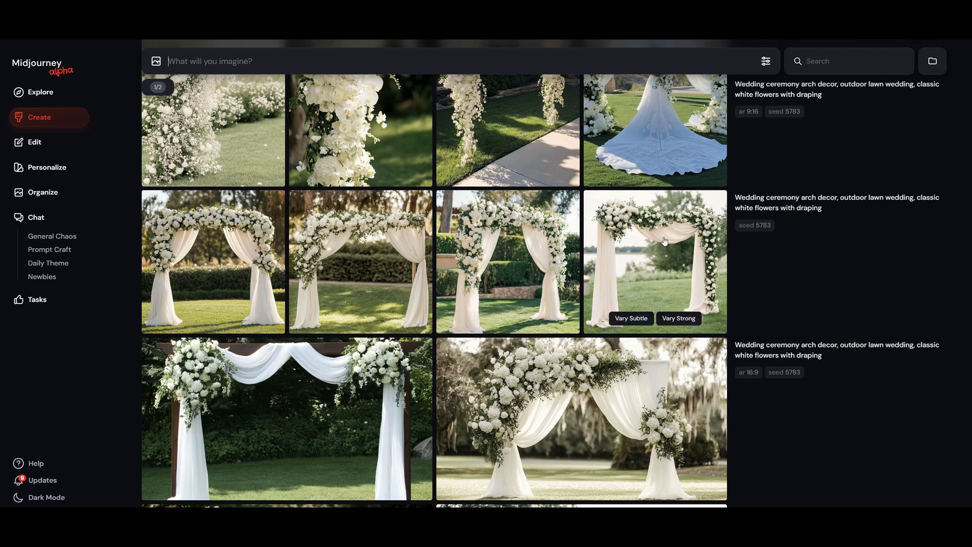
scroll(761, 343, down, 4)
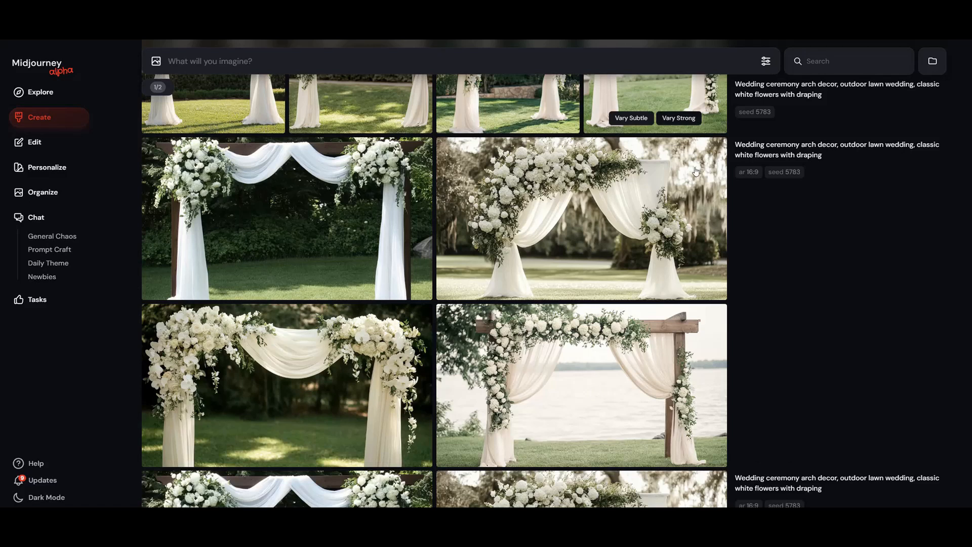
scroll(696, 171, up, 4)
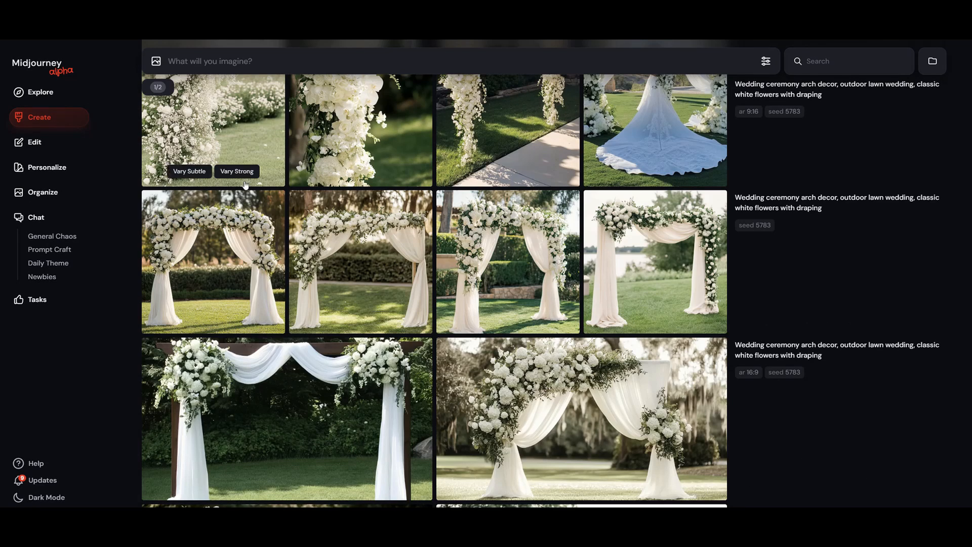
scroll(349, 253, down, 3)
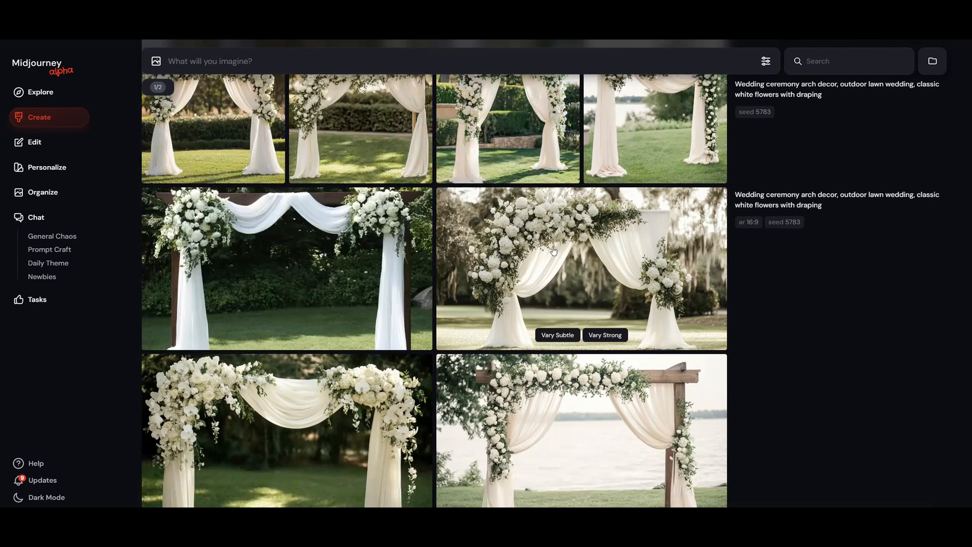
scroll(304, 269, up, 4)
scroll(420, 344, down, 4)
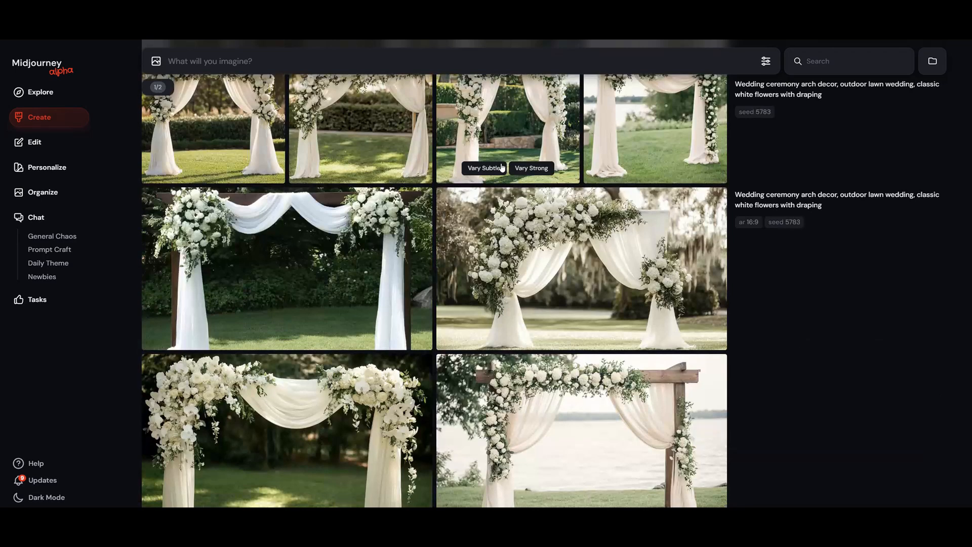
scroll(364, 254, up, 4)
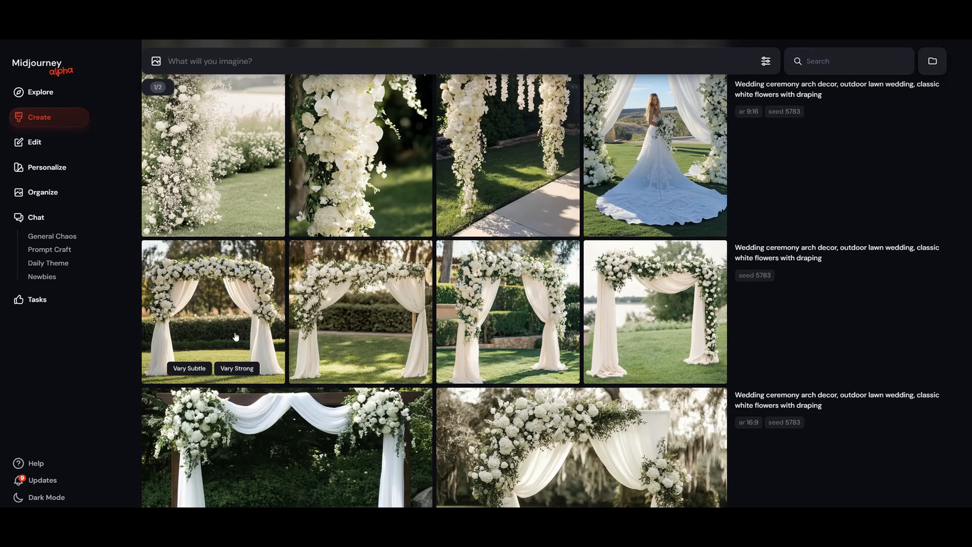
Step: Review the 9:16 arch set and look up what its seed parameter stands for
scroll(235, 337, up, 3)
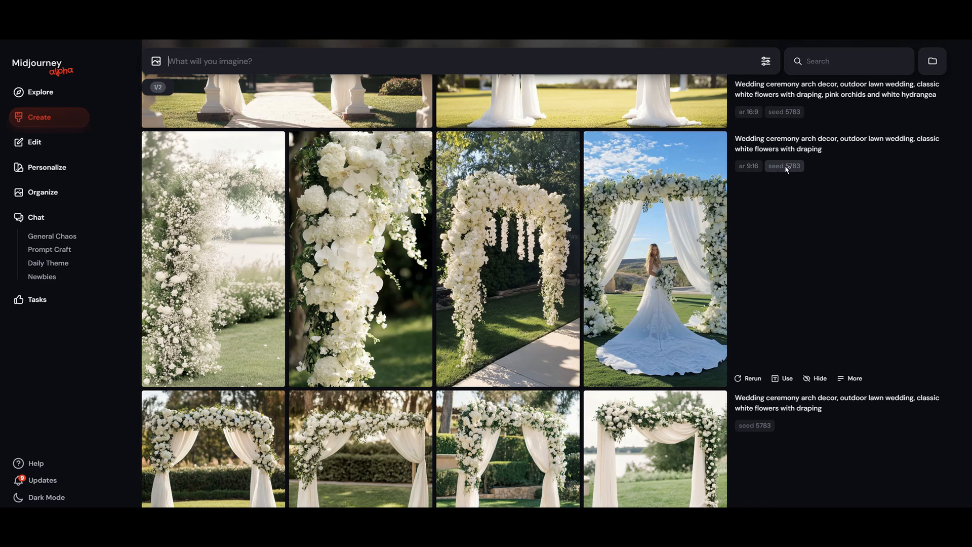
mouse_move(791, 171)
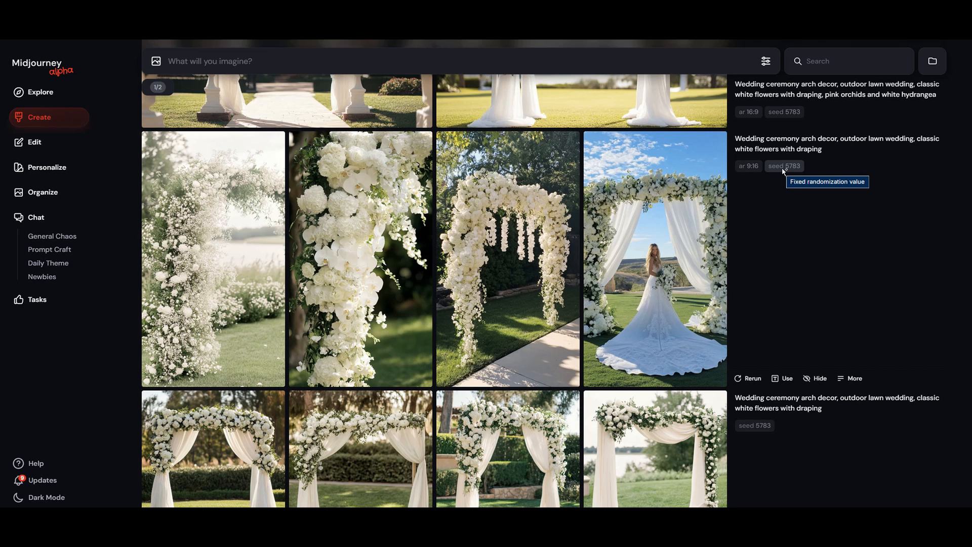
scroll(778, 269, up, 4)
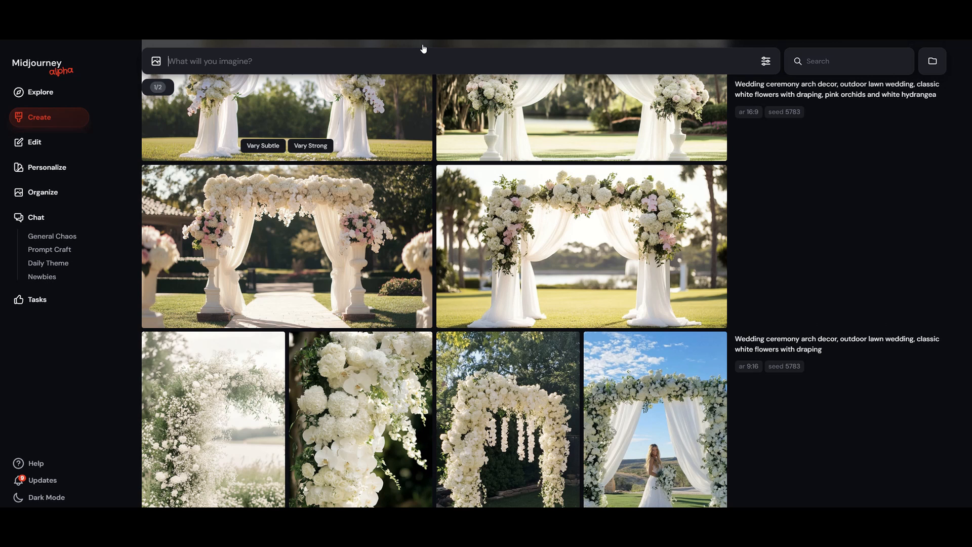
text(--seed 832489)
key(ctrl+a)
key(BackSpace)
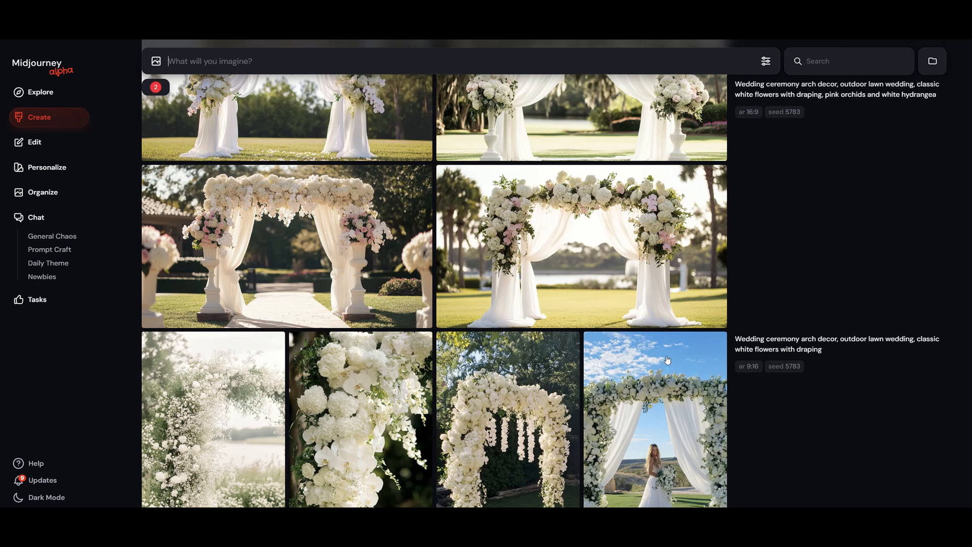
Step: Load the prompt text of the 16:9 arch set with pink orchids and white hydrangea into the prompt field
scroll(668, 360, down, 1)
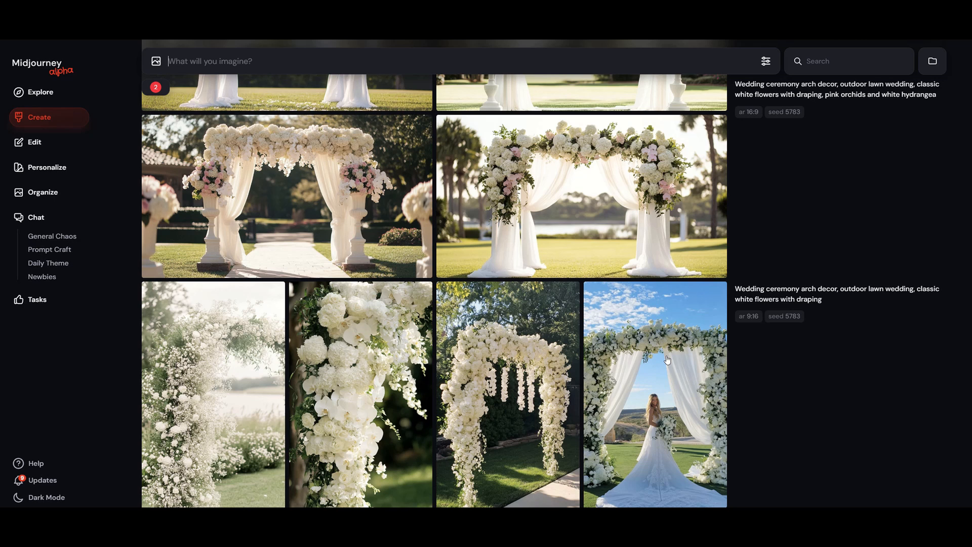
scroll(669, 360, up, 3)
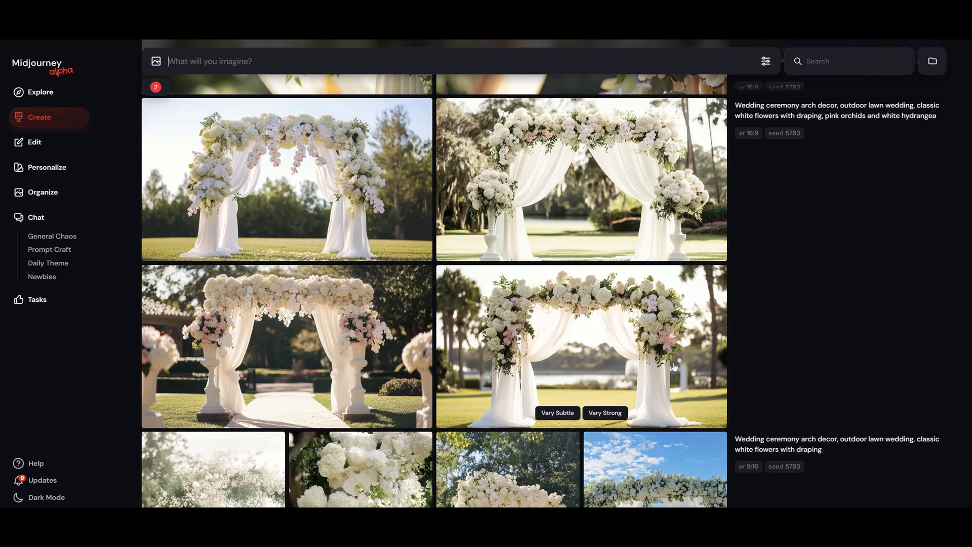
scroll(776, 376, up, 1)
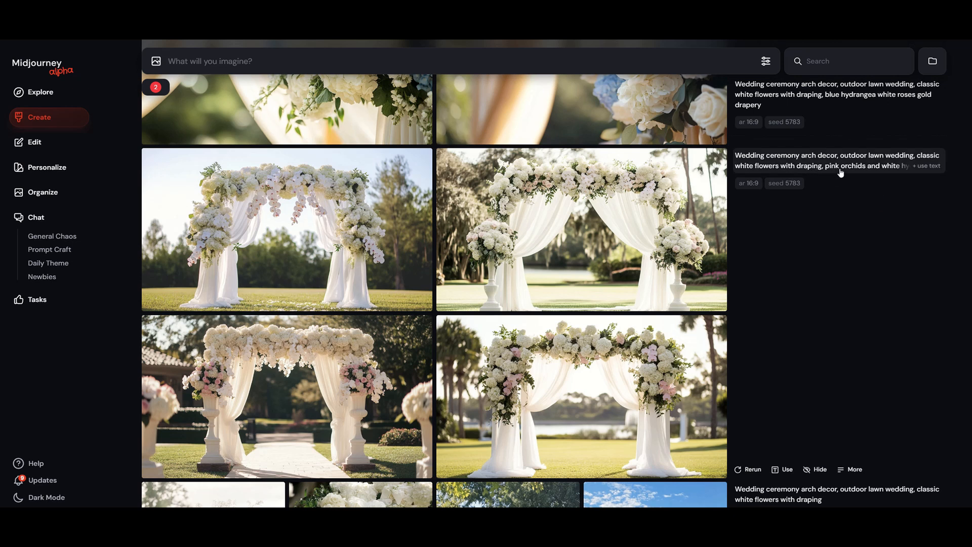
click(902, 172)
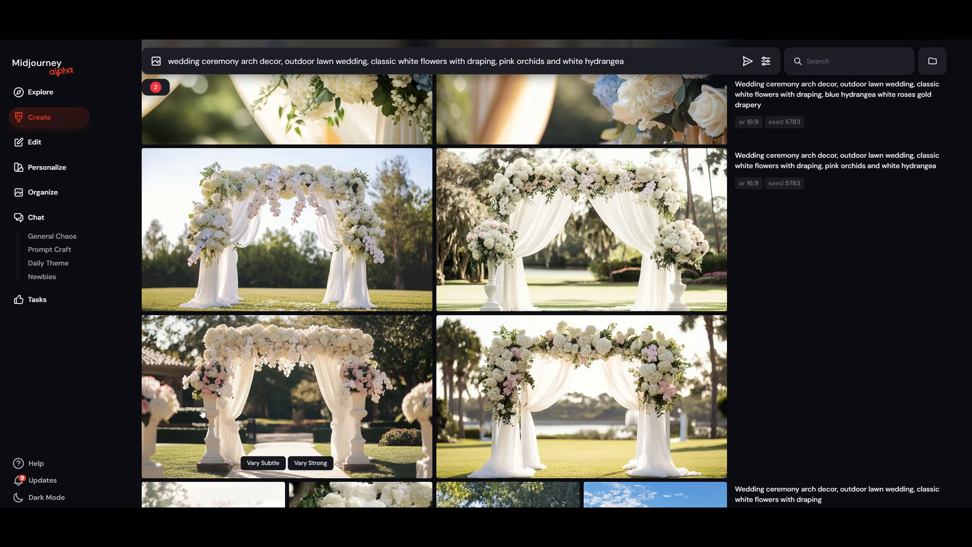
Step: Compare the blue hydrangea, white and pink, and white and red 16:9 arch sets that share seed 5783
scroll(202, 413, up, 7)
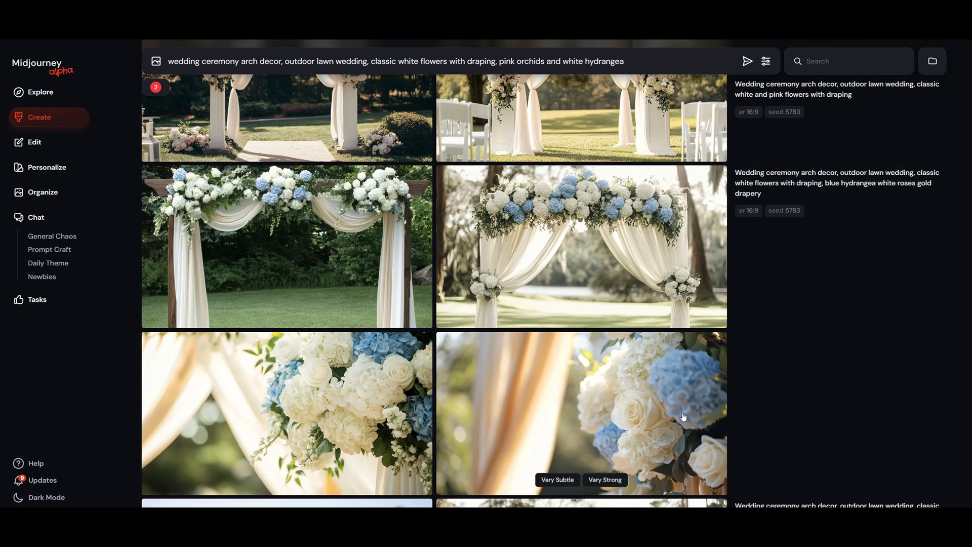
scroll(668, 355, up, 5)
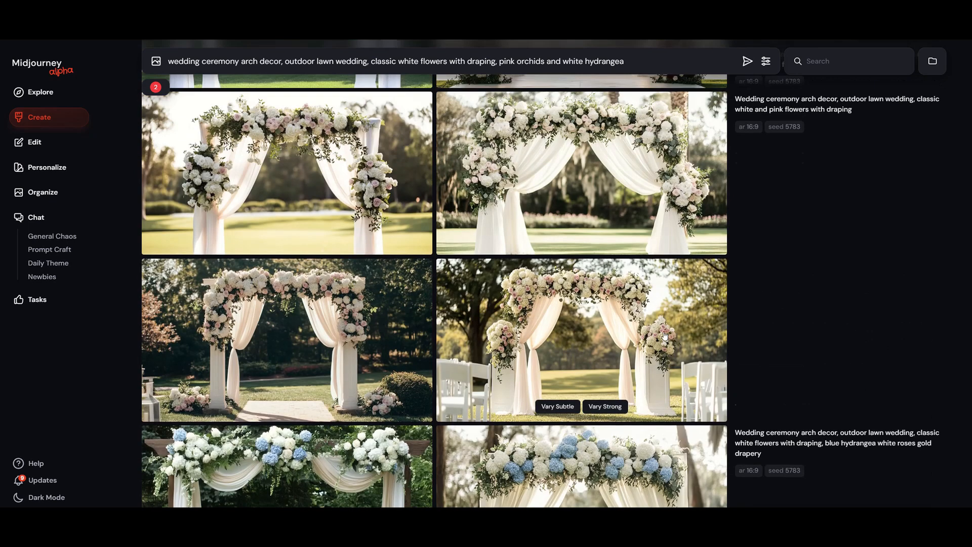
scroll(665, 336, up, 1)
scroll(823, 296, up, 1)
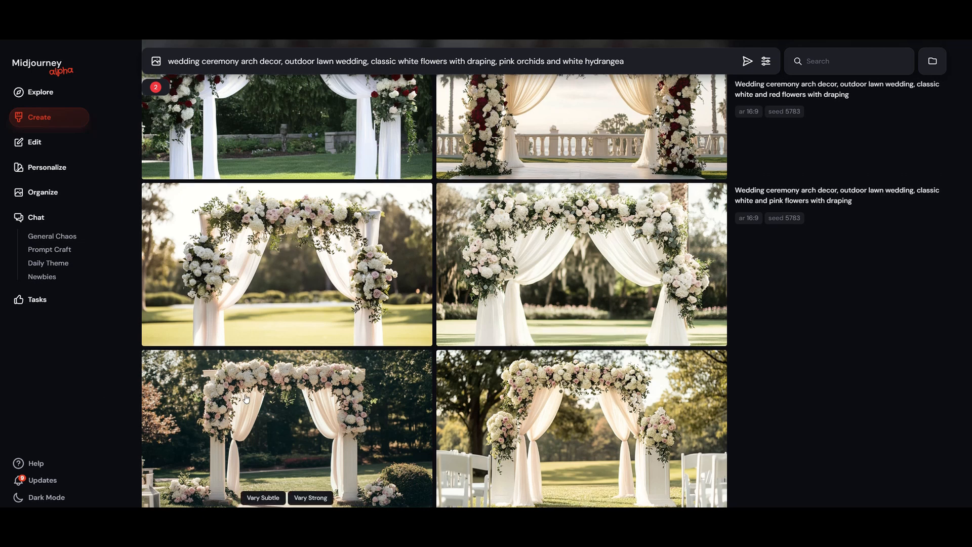
scroll(248, 430, up, 4)
scroll(246, 399, up, 2)
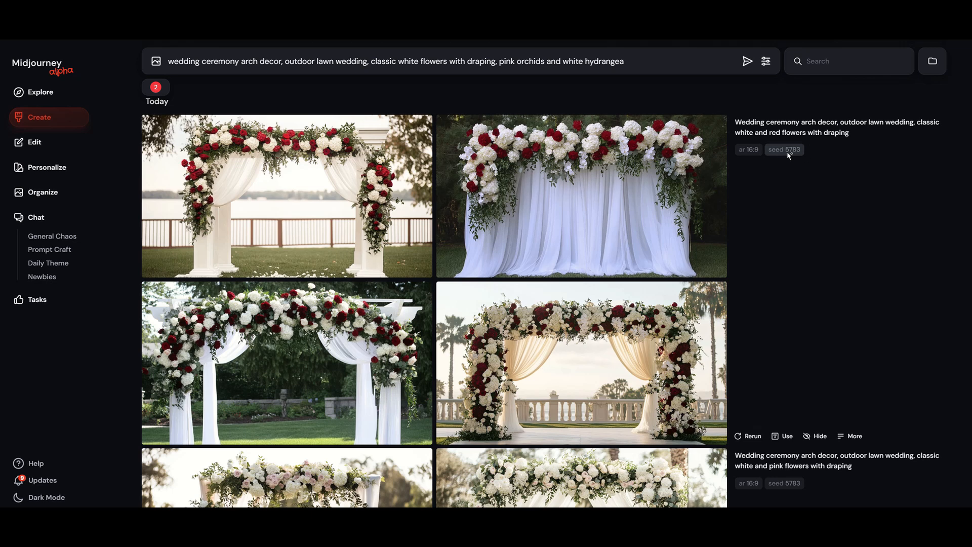
Step: Examine the white and red arch with palm trees and a balustrade enlarged, and return to the image overview
mouse_move(682, 380)
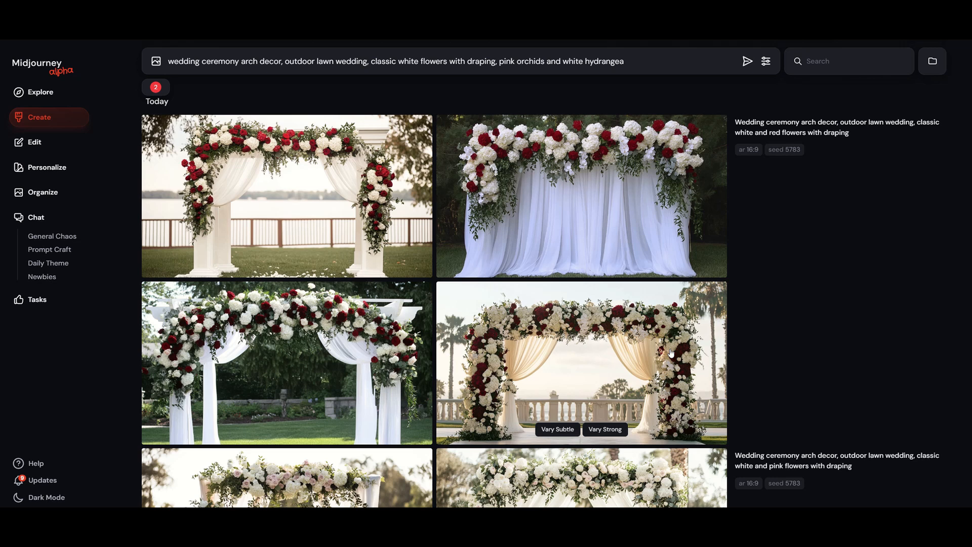
click(671, 354)
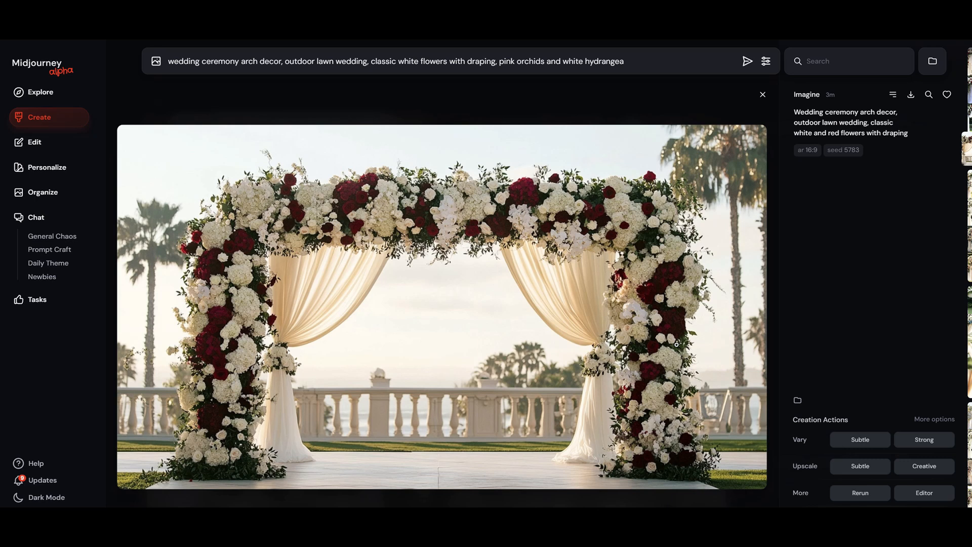
key(Escape)
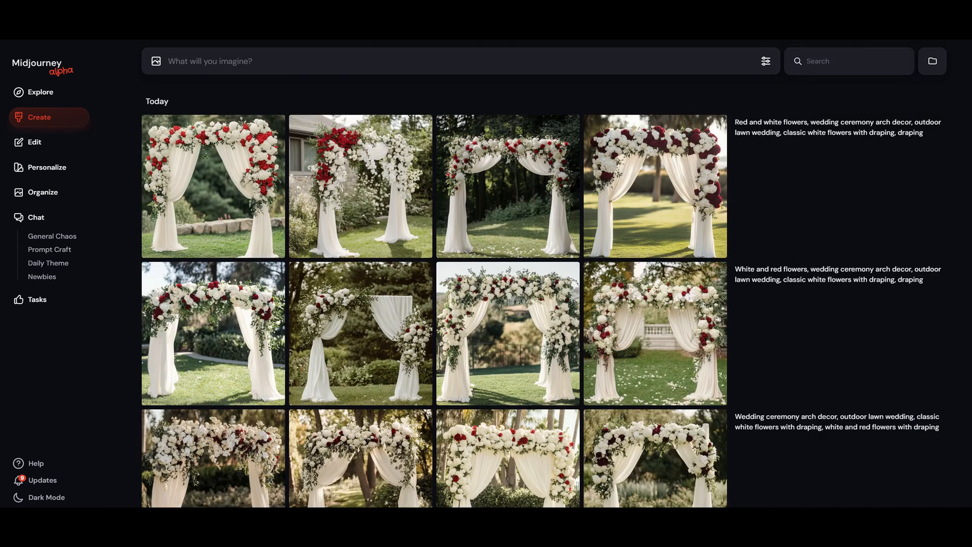
Step: Load the prompt ending in "white and red flowers with draping", and replace it with the one beginning "white and red flowers"
mouse_move(731, 290)
scroll(765, 294, down, 1)
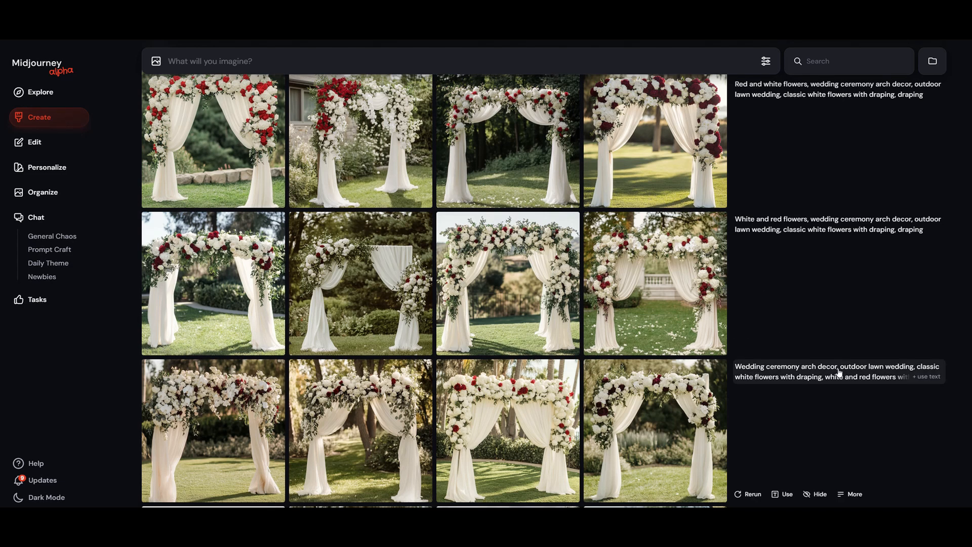
click(931, 377)
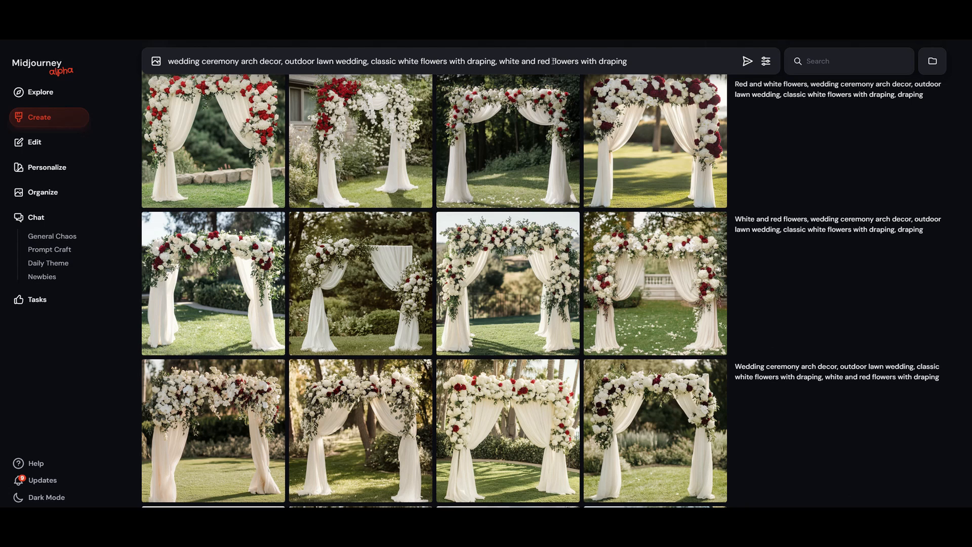
mouse_move(628, 320)
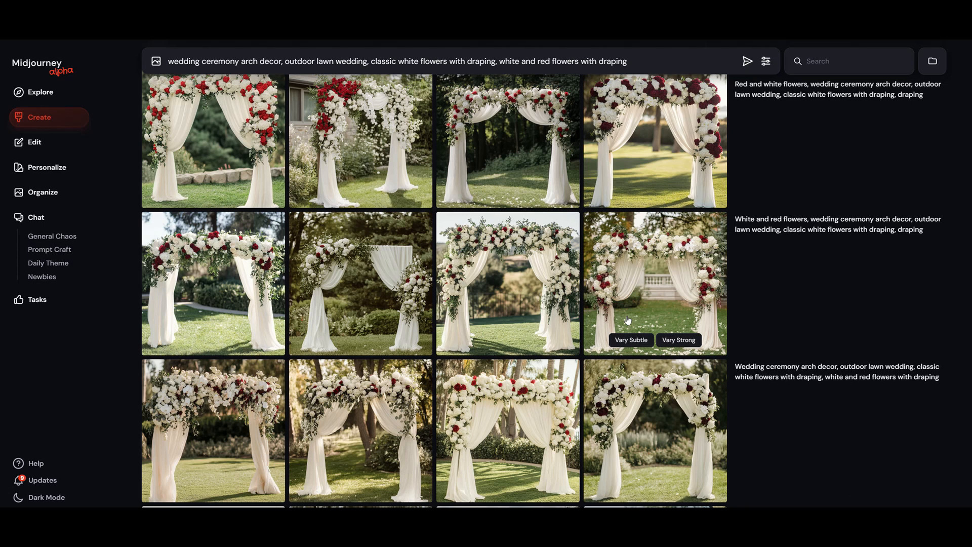
scroll(628, 320, up, 1)
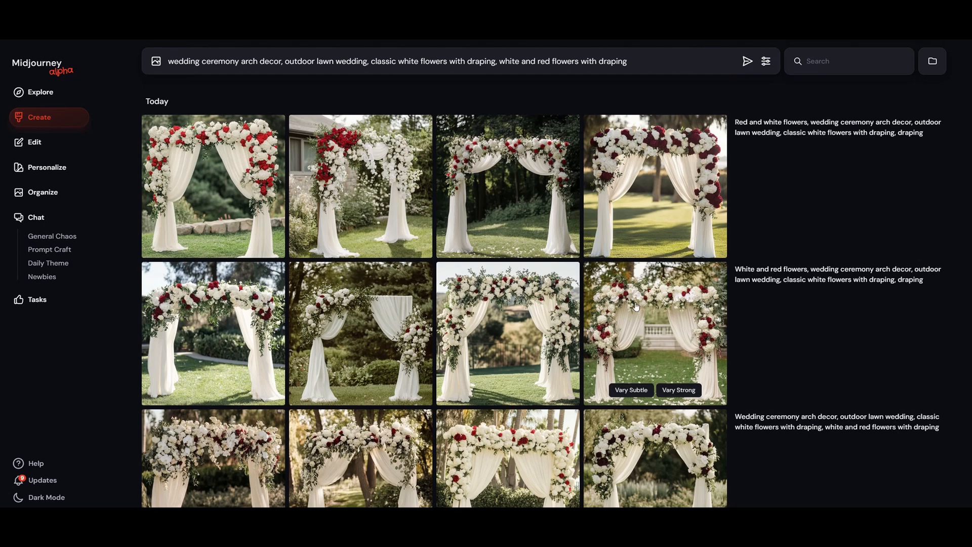
click(763, 276)
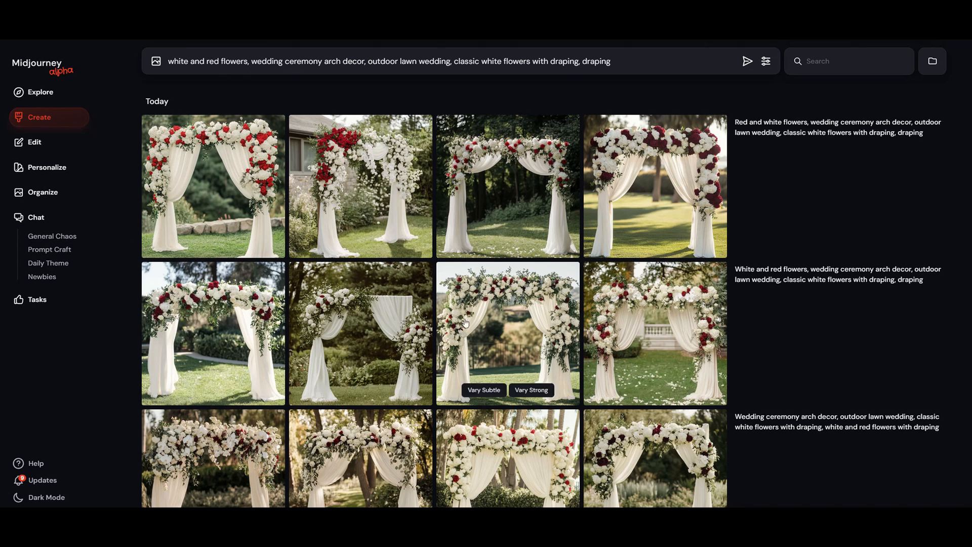
Step: Generate a new set from the "red and white flowers" arch prompt with its final word "draping" removed
click(763, 122)
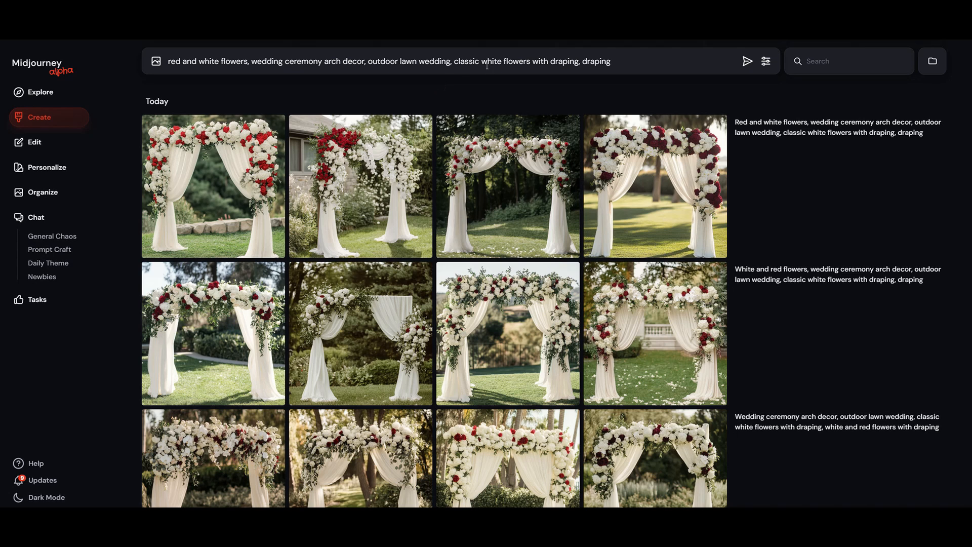
double_click(584, 63)
key(BackSpace)
key(Return)
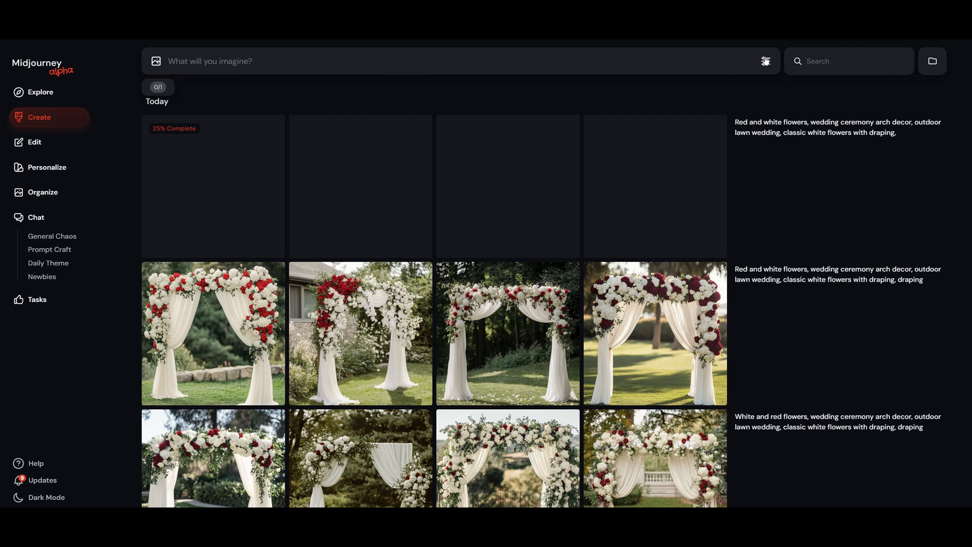
Step: Reuse the newest red and white flowers prompt and open the generation settings to inspect the Stylization control
click(754, 125)
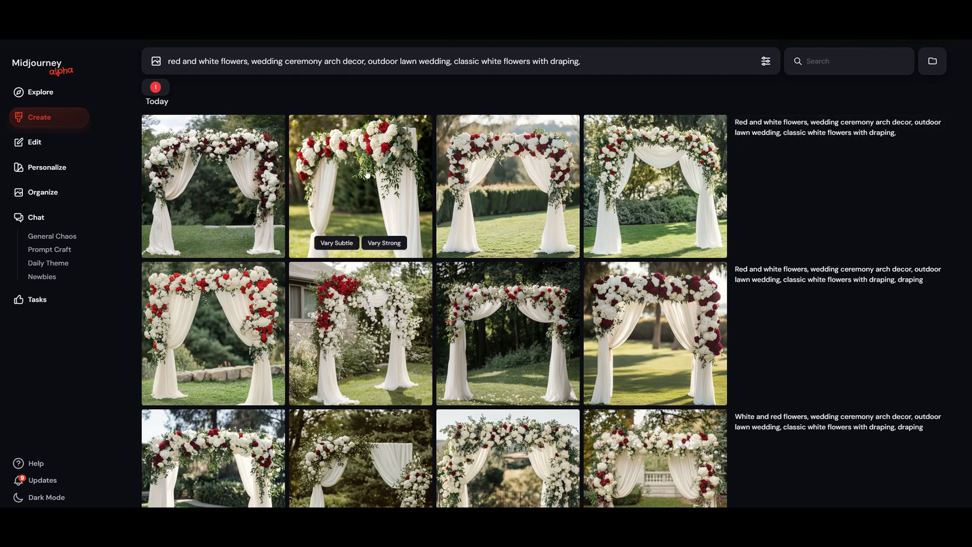
click(766, 60)
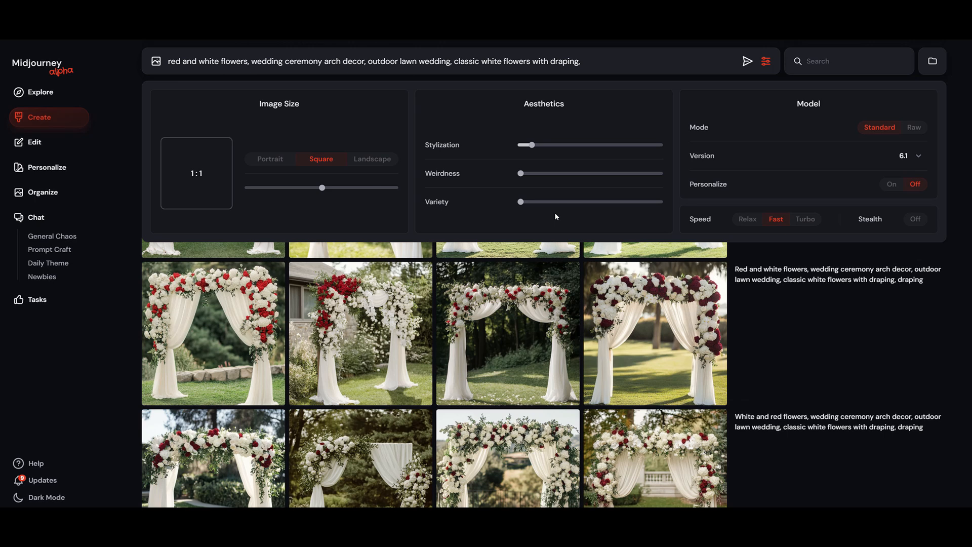
mouse_move(540, 154)
mouse_move(465, 146)
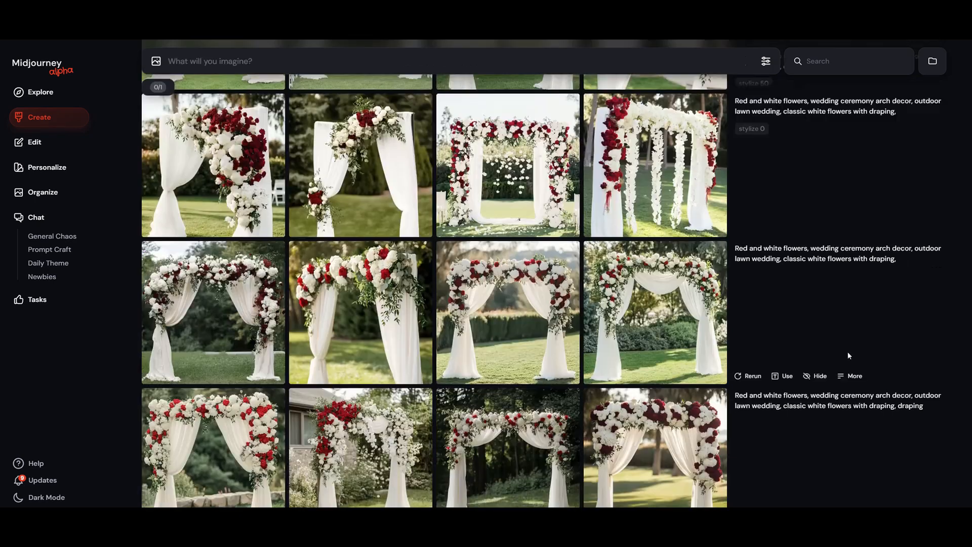
scroll(850, 355, down, 1)
scroll(852, 358, up, 3)
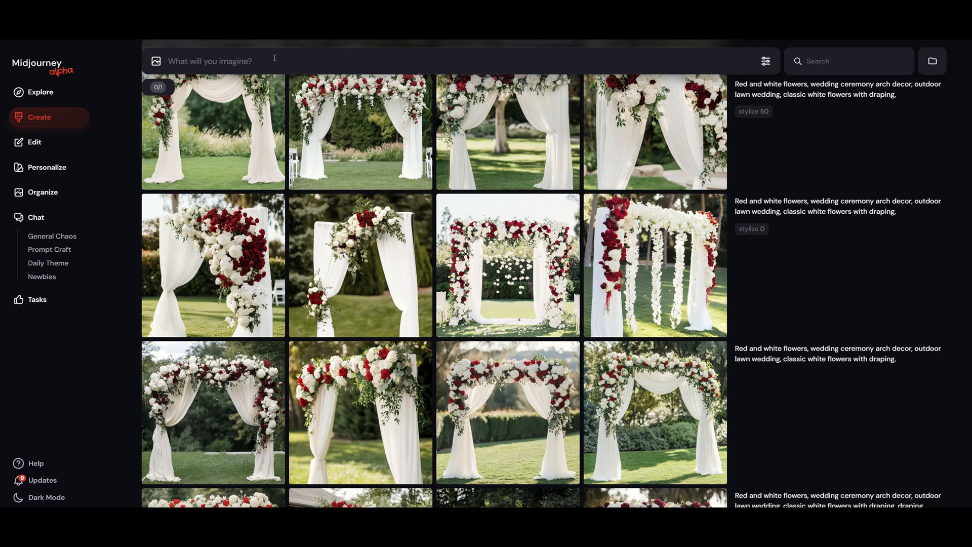
text(--s 250)
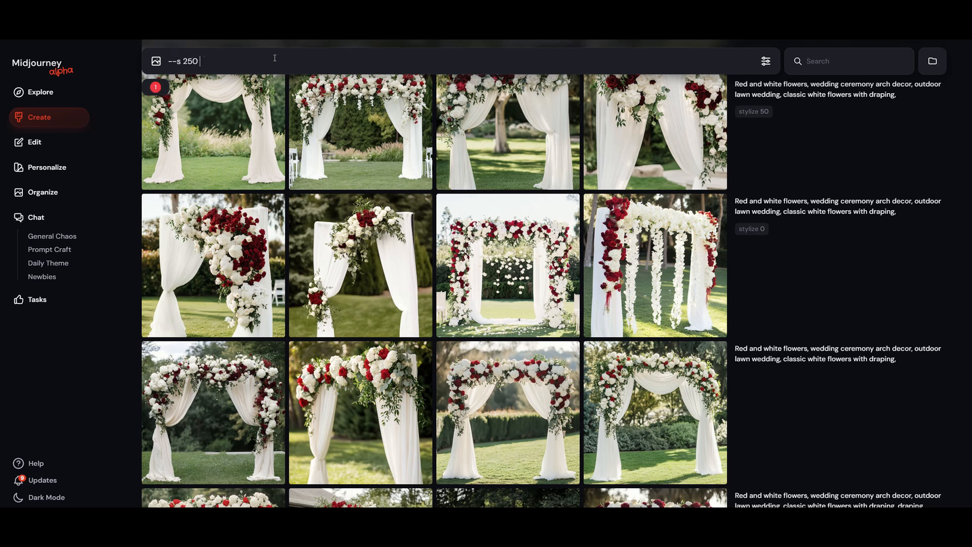
text( --s 500)
key(BackSpace)
key(BackSpace)
key(BackSpace)
key(BackSpace)
key(BackSpace)
key(BackSpace)
key(BackSpace)
key(BackSpace)
key(BackSpace)
key(BackSpace)
key(BackSpace)
key(BackSpace)
key(BackSpace)
key(BackSpace)
key(BackSpace)
Step: Compare the red and white arch sets generated with default stylization and with stylize 0, 50 and 20
mouse_move(714, 256)
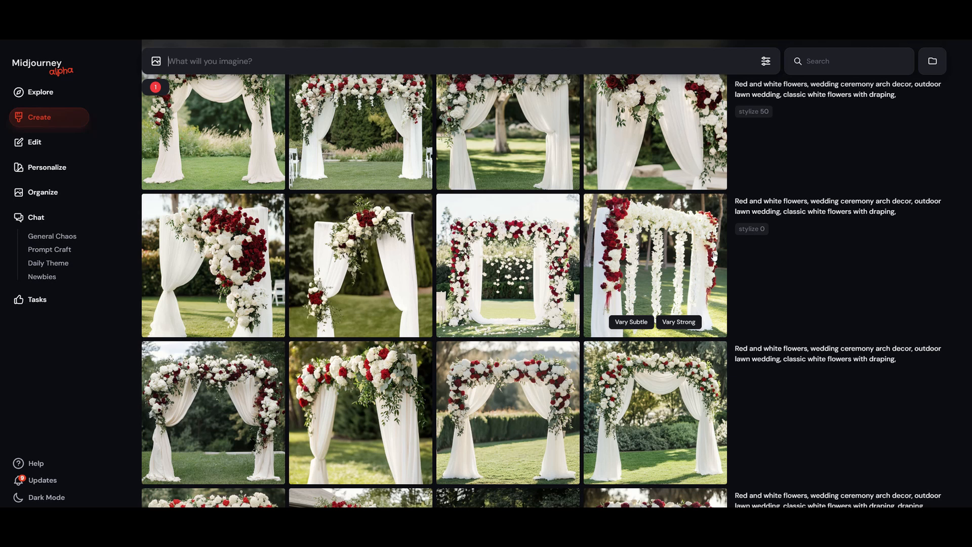
mouse_move(742, 323)
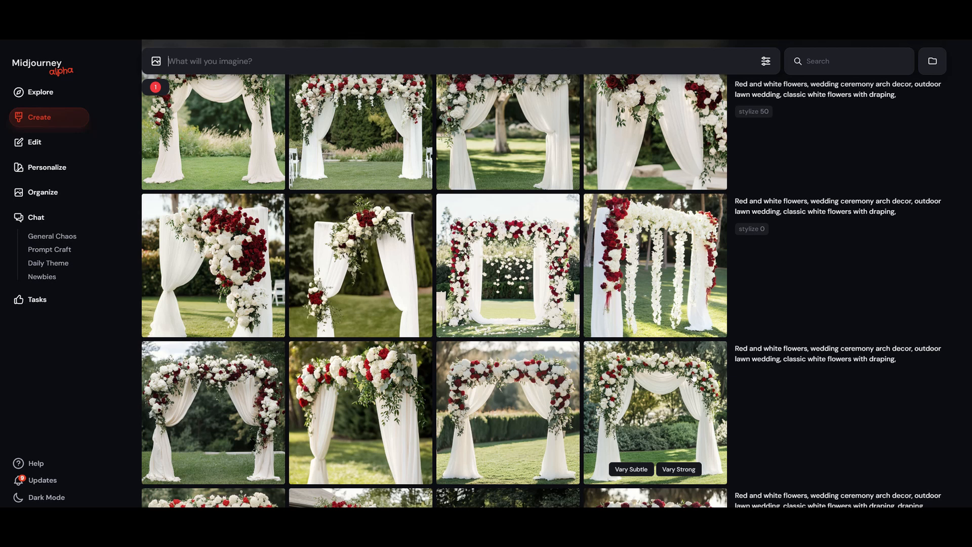
scroll(685, 385, up, 1)
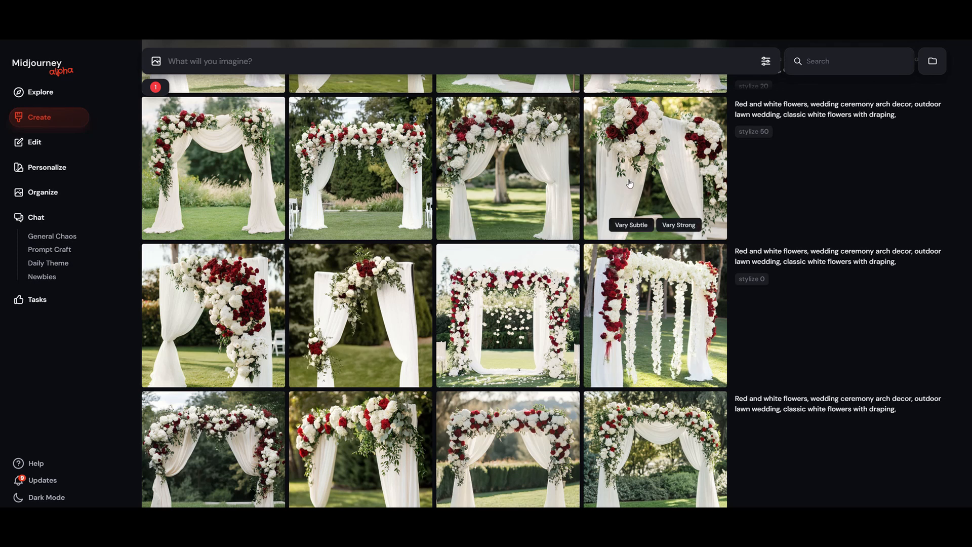
scroll(629, 203, up, 1)
scroll(630, 221, up, 4)
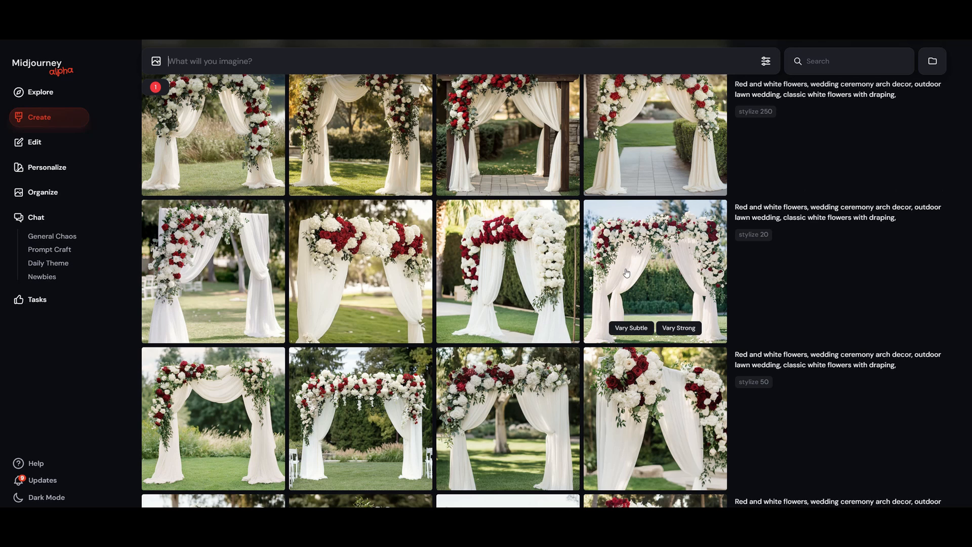
Step: Compare the red and white arch sets generated with stylize 250, 550, 750 and 1000
scroll(664, 280, up, 4)
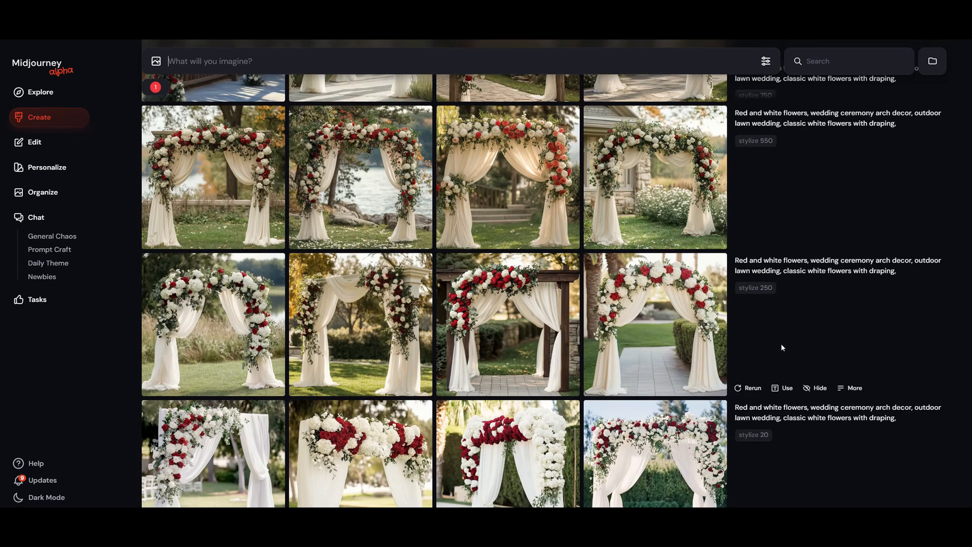
scroll(784, 342, up, 1)
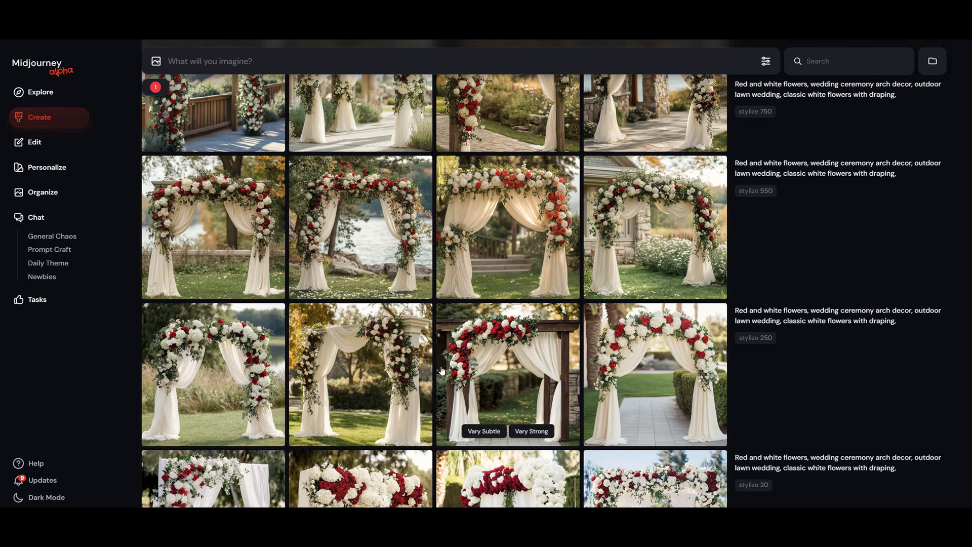
mouse_move(369, 358)
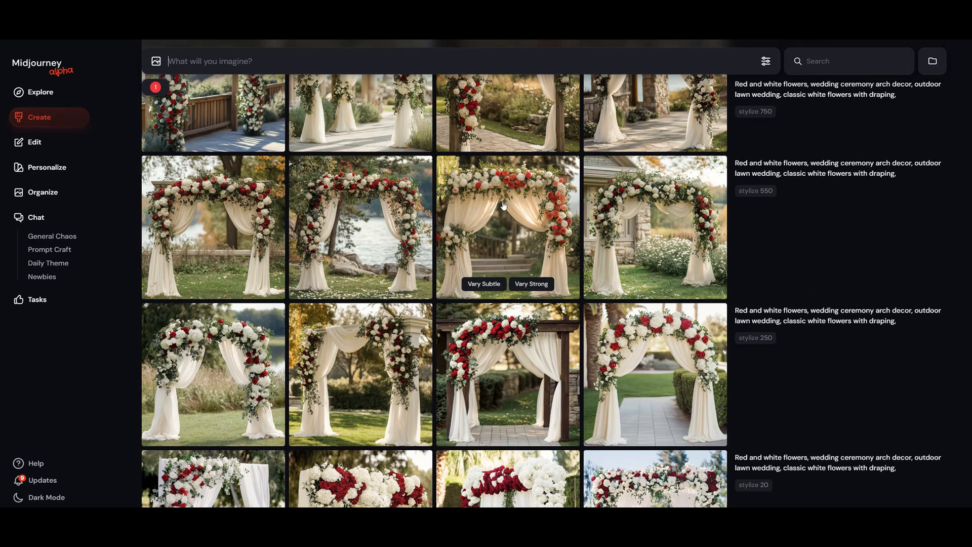
scroll(467, 256, up, 2)
scroll(467, 256, up, 1)
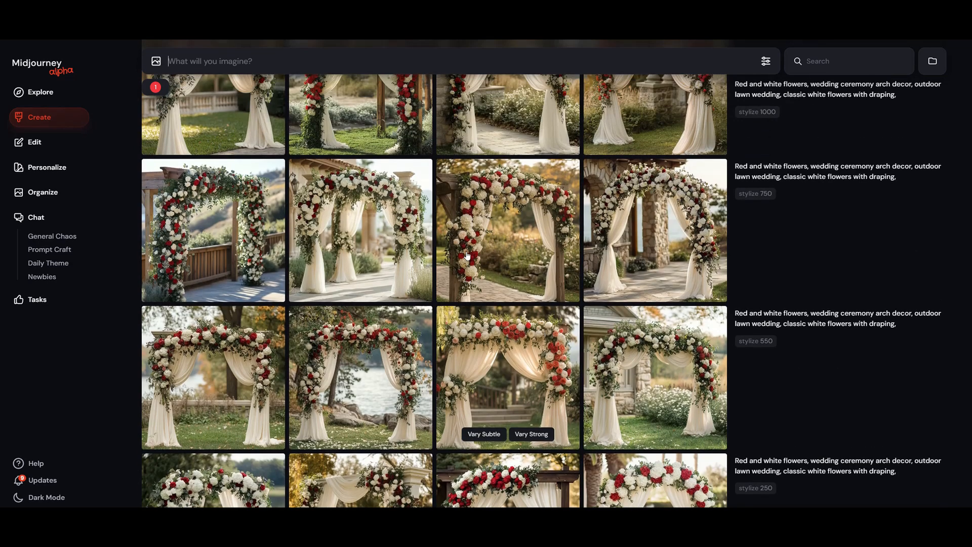
scroll(772, 348, up, 2)
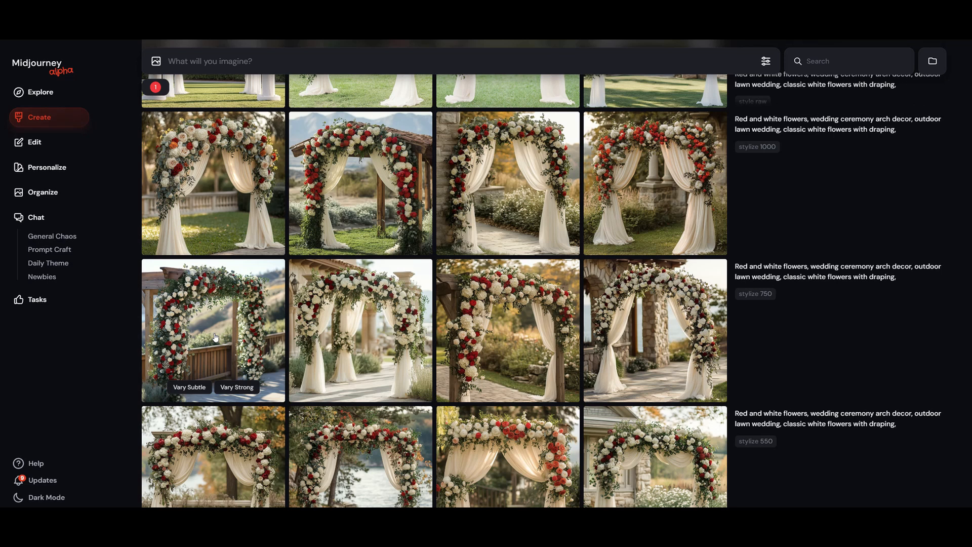
Step: Rerun the red and white flowers arch prompts that use stylize 750, 550 and 1000
scroll(759, 251, down, 3)
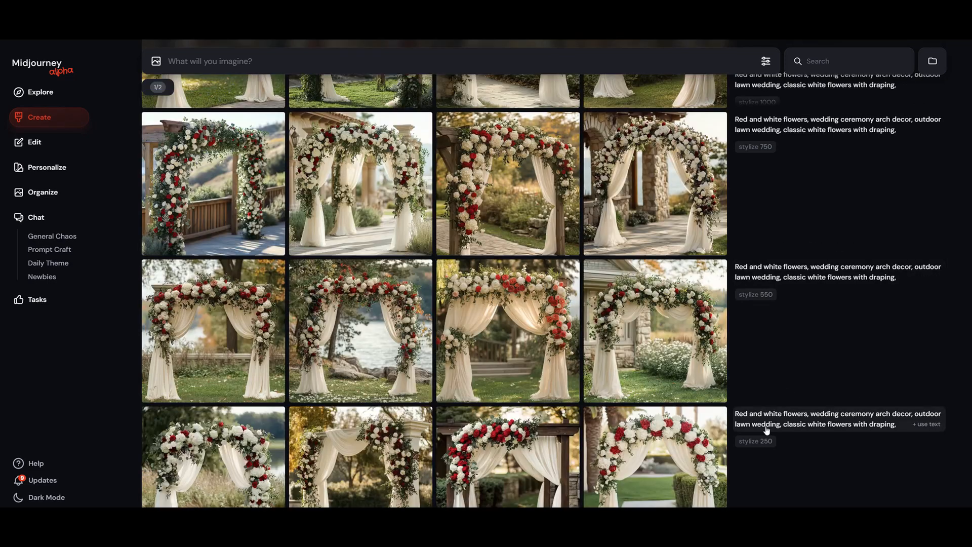
click(754, 248)
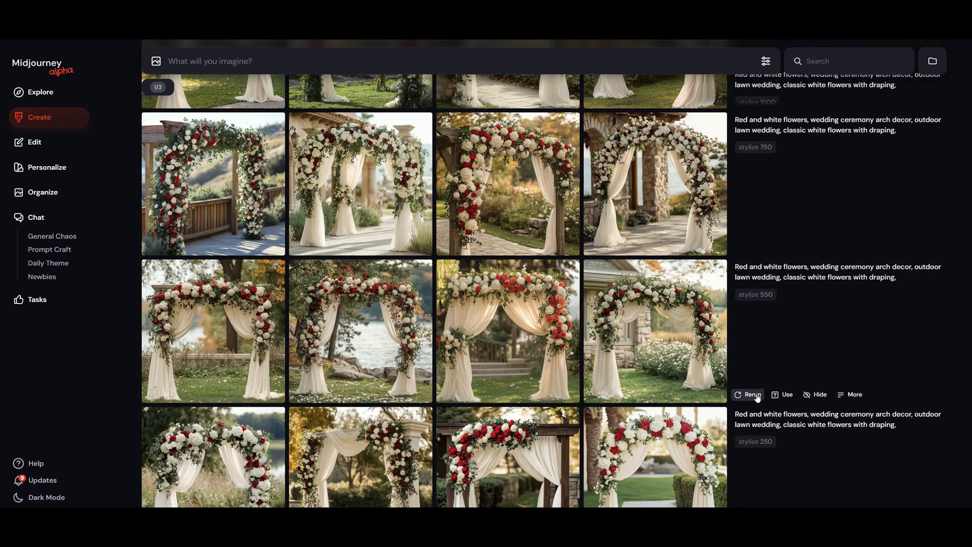
click(753, 395)
scroll(758, 396, down, 3)
scroll(755, 375, up, 2)
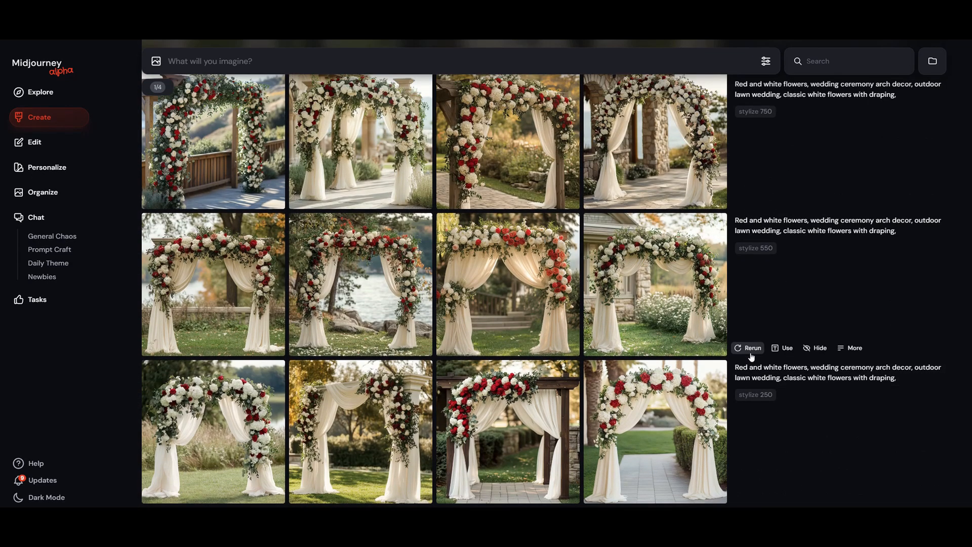
scroll(788, 324, up, 4)
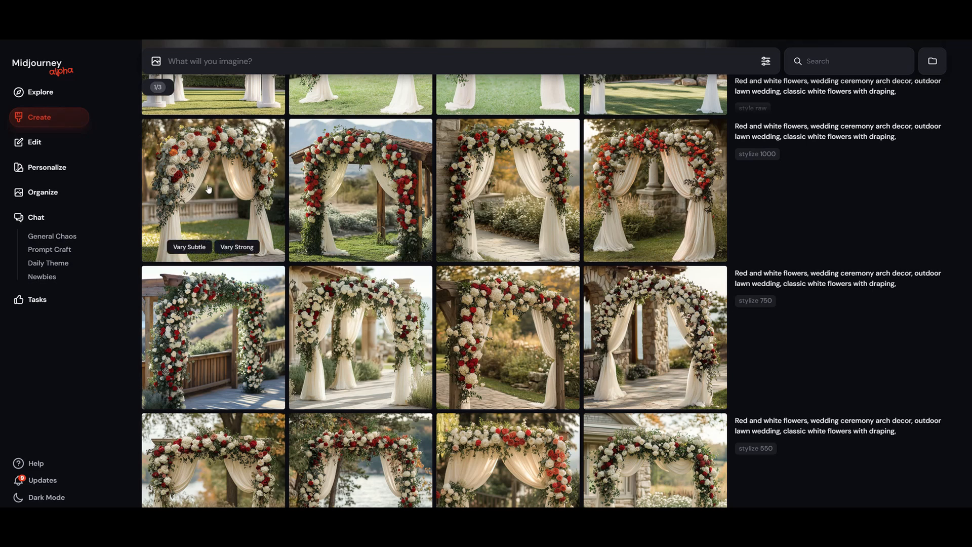
scroll(764, 256, down, 3)
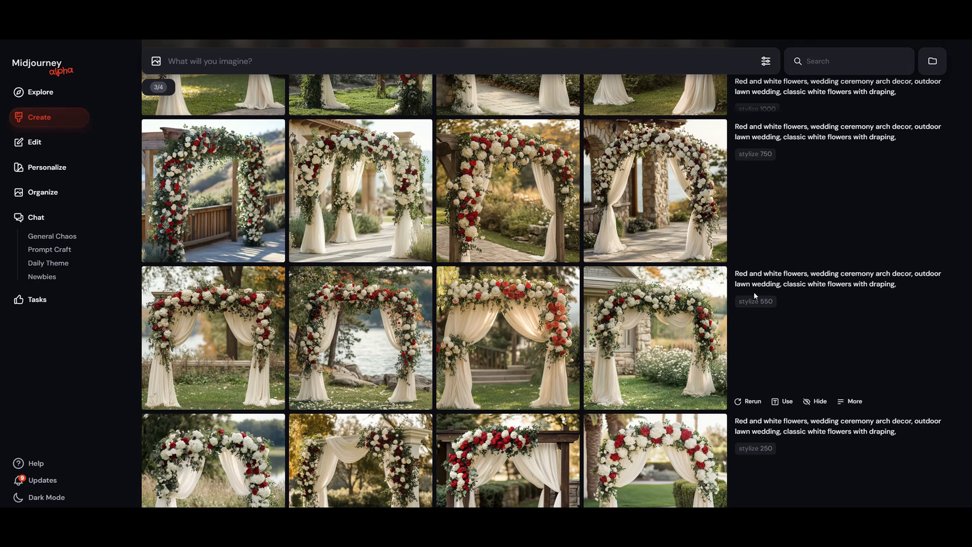
Step: Return to the style raw arch set, enter "--style raw" in the empty prompt and clear it again
scroll(775, 344, up, 3)
scroll(780, 335, up, 4)
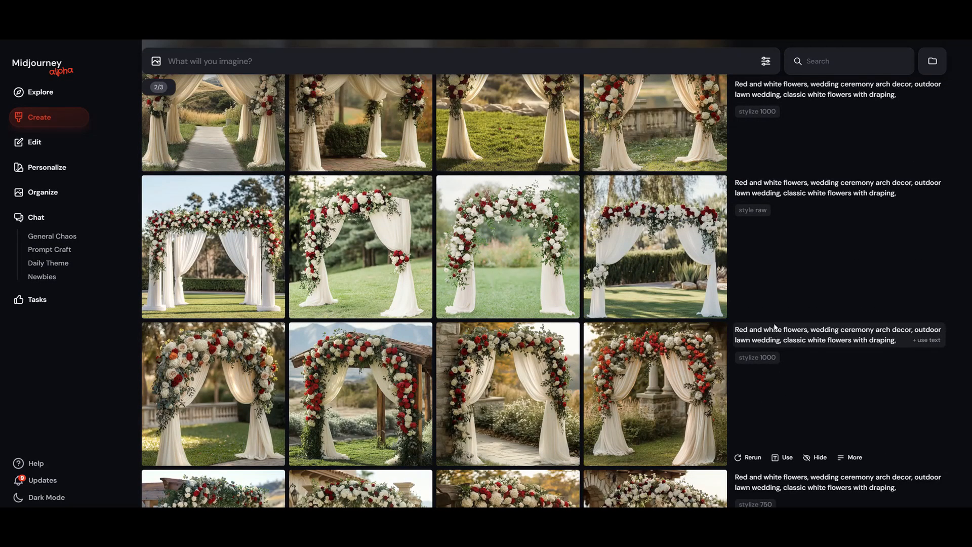
scroll(775, 326, up, 2)
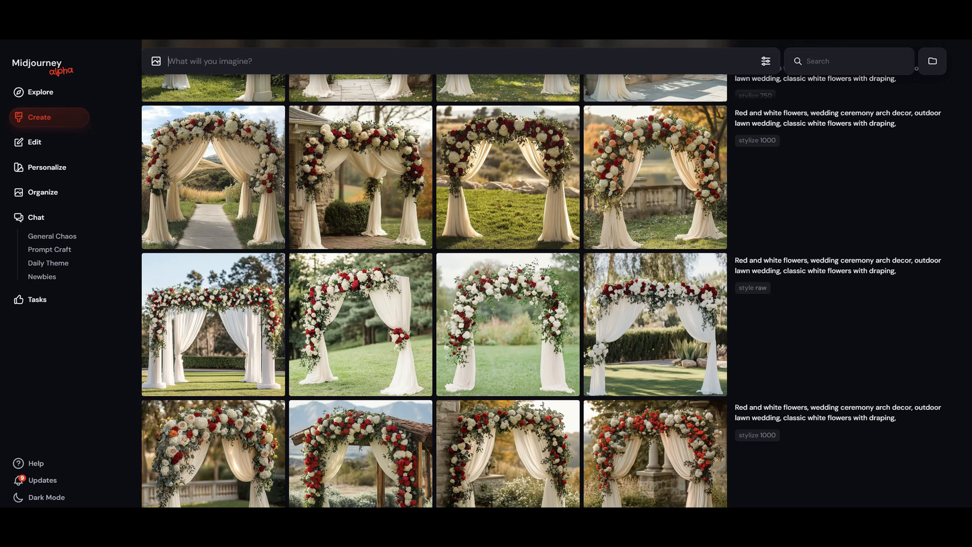
text(--style raw)
key(BackSpace)
key(BackSpace)
key(BackSpace)
key(BackSpace)
key(BackSpace)
key(BackSpace)
key(BackSpace)
key(BackSpace)
key(BackSpace)
key(BackSpace)
key(BackSpace)
Step: Examine the Standard and Raw options of the Mode setting in the generation settings
click(766, 61)
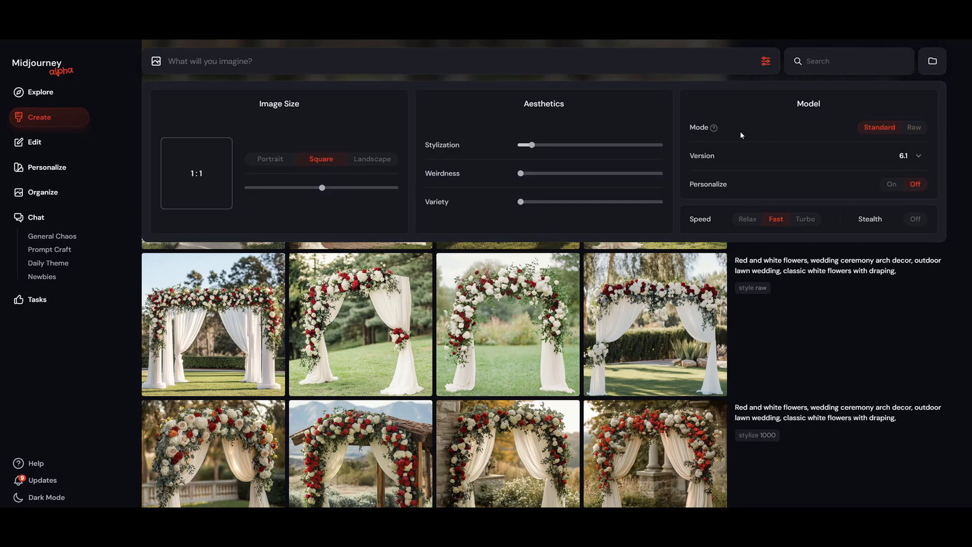
mouse_move(715, 129)
click(805, 307)
mouse_move(705, 306)
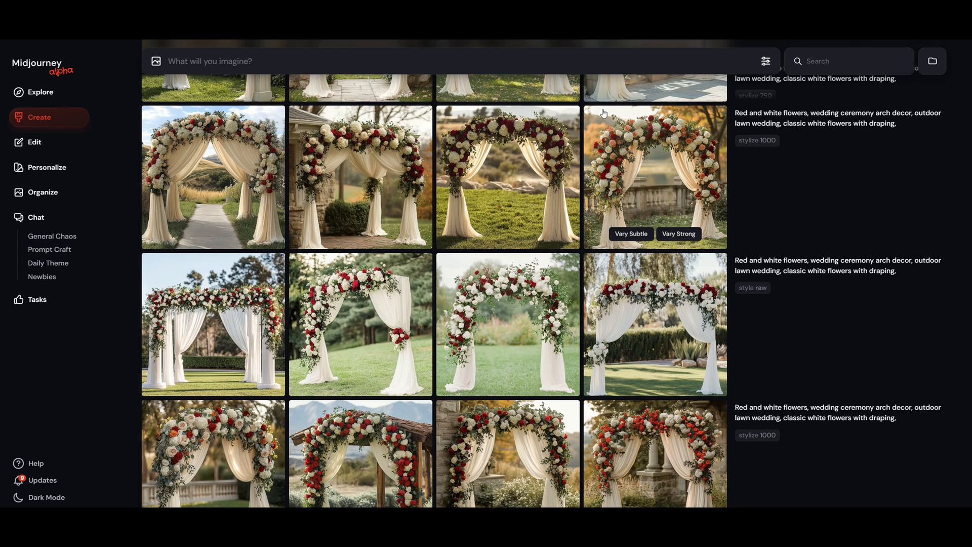
Step: Rerun the style raw arch prompt, and generate another set from it with "--s 1000" added after "--style raw"
mouse_move(762, 370)
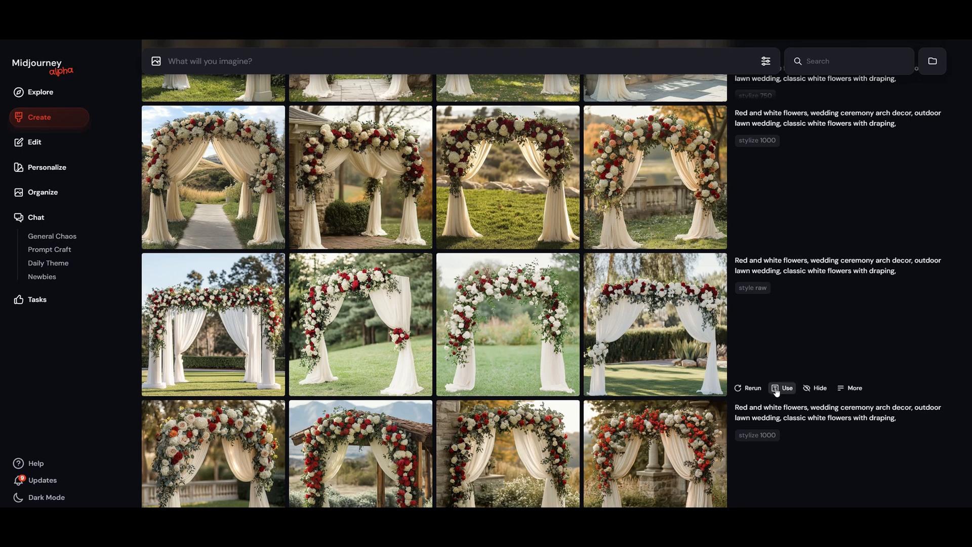
click(749, 388)
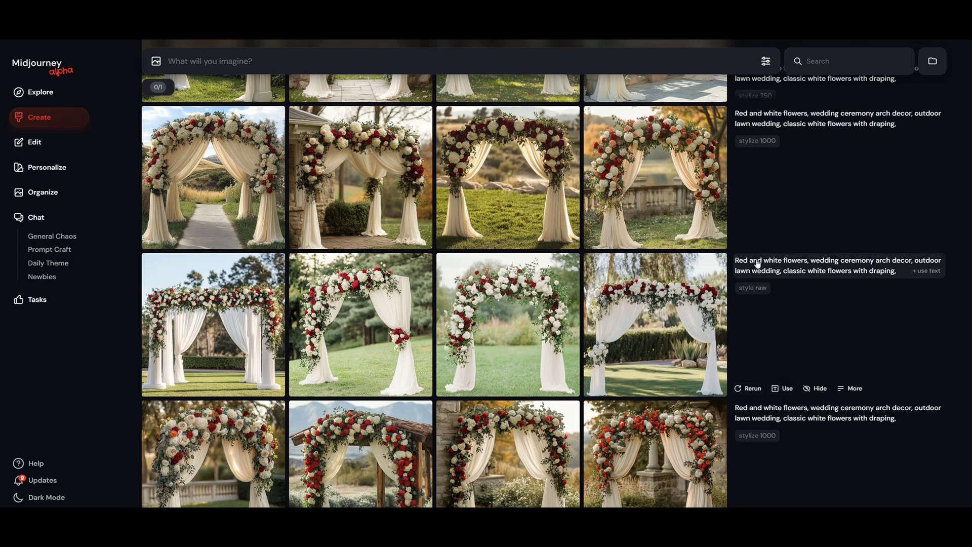
click(781, 390)
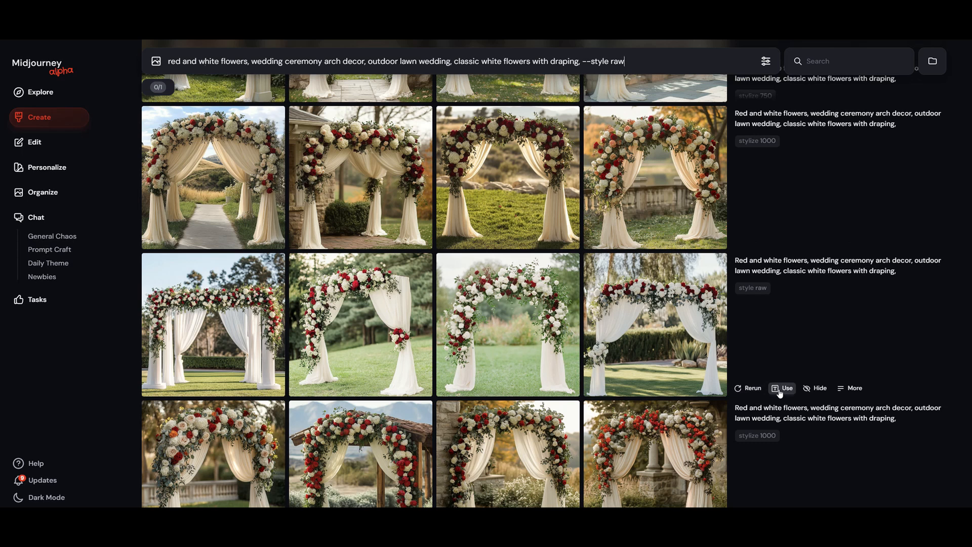
text(--s)
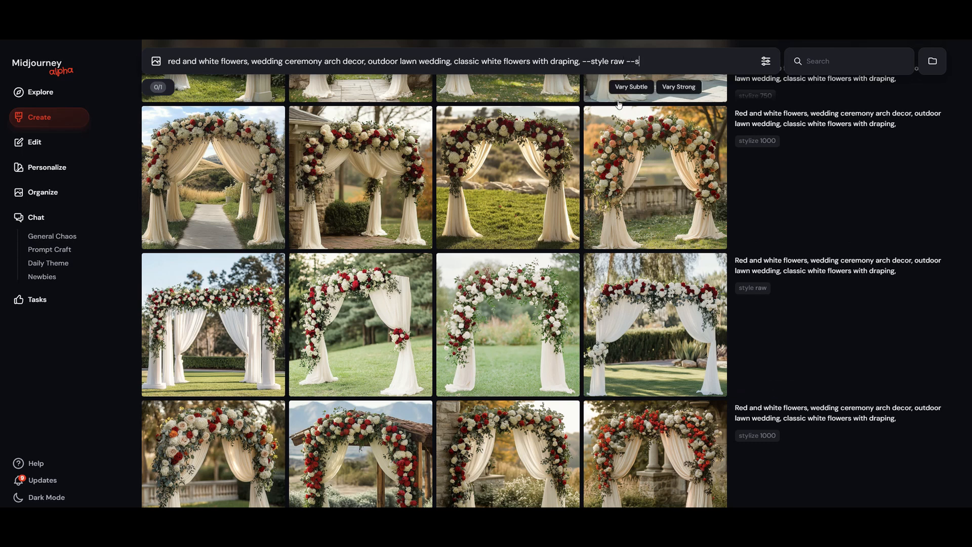
text( 1000)
key(Return)
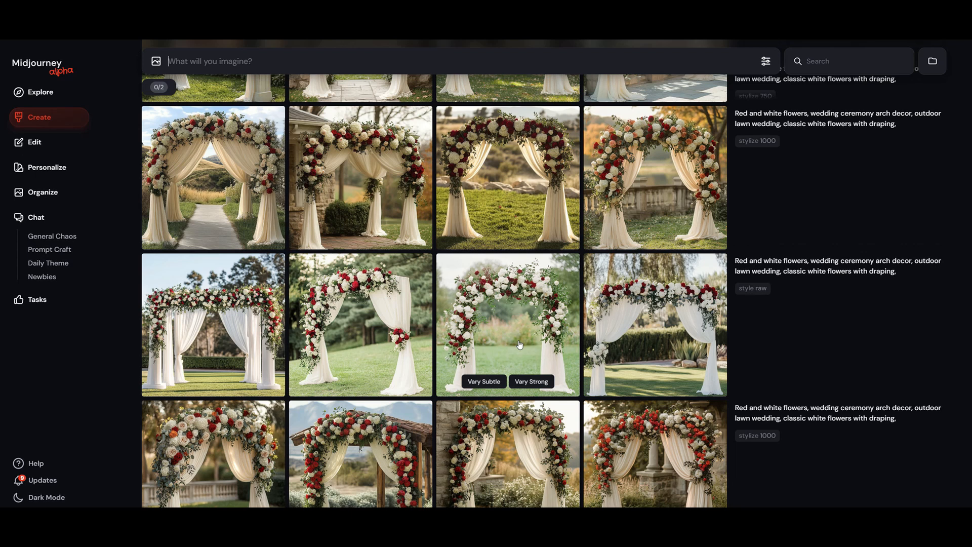
Step: Compare the arch sets made with stylize 550, 750 and 1000 against the style raw and raw-plus-stylize-1000 sets
scroll(519, 344, up, 1)
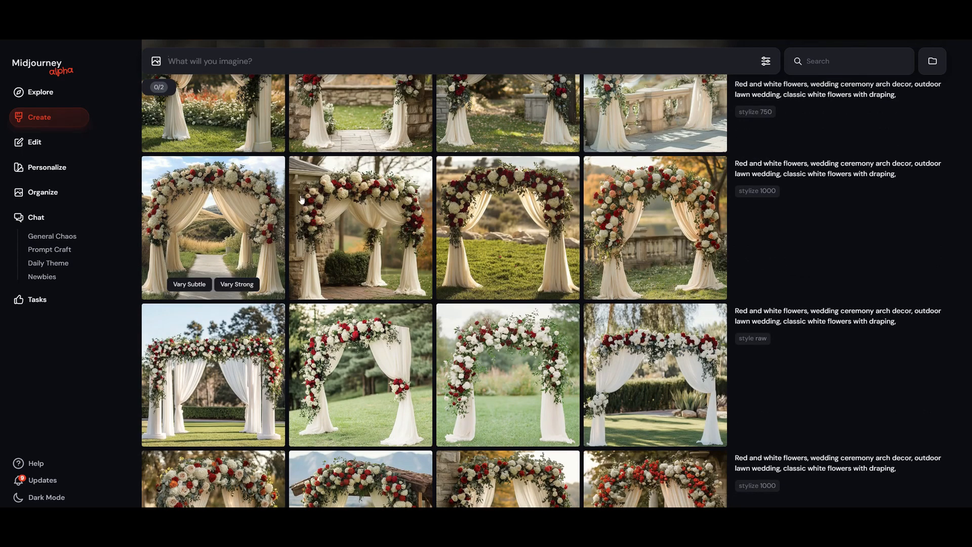
scroll(228, 329, up, 2)
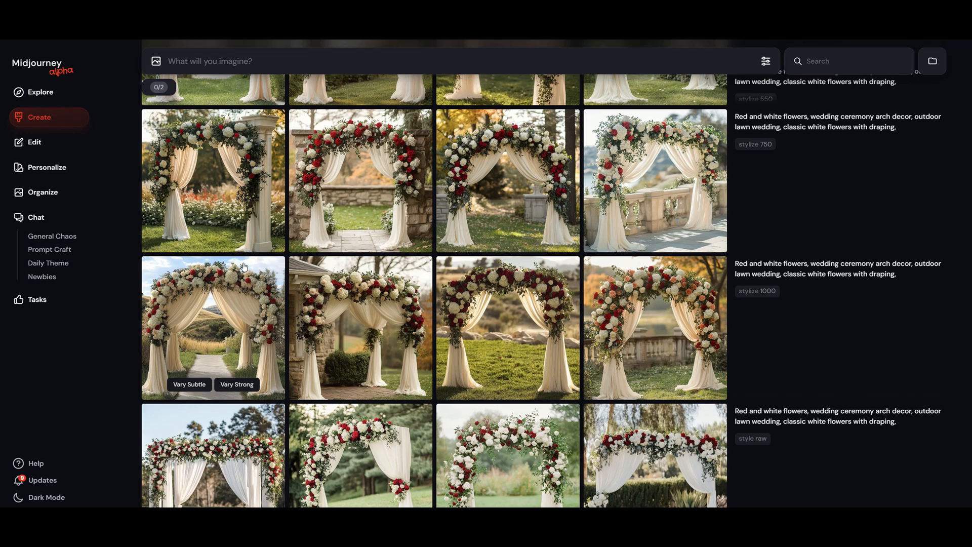
scroll(244, 267, up, 1)
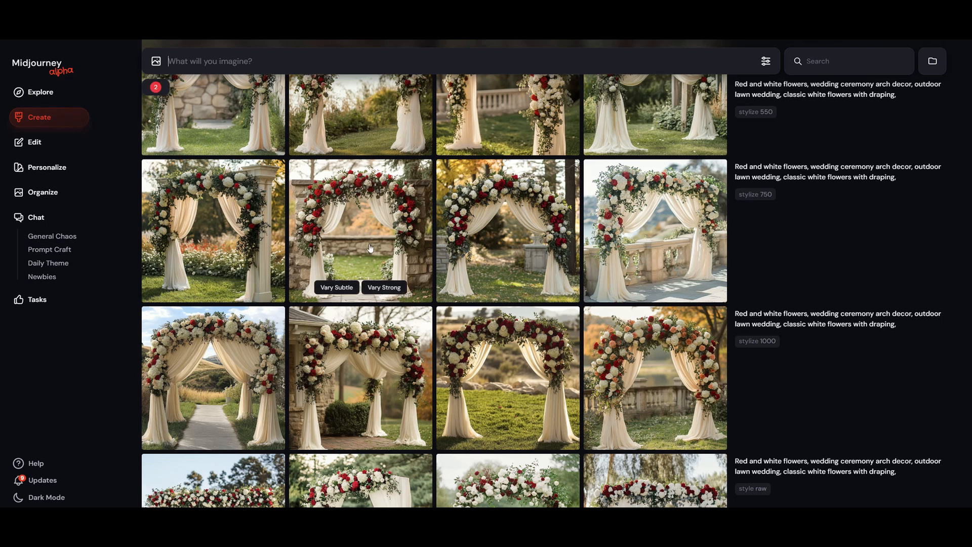
scroll(370, 248, down, 3)
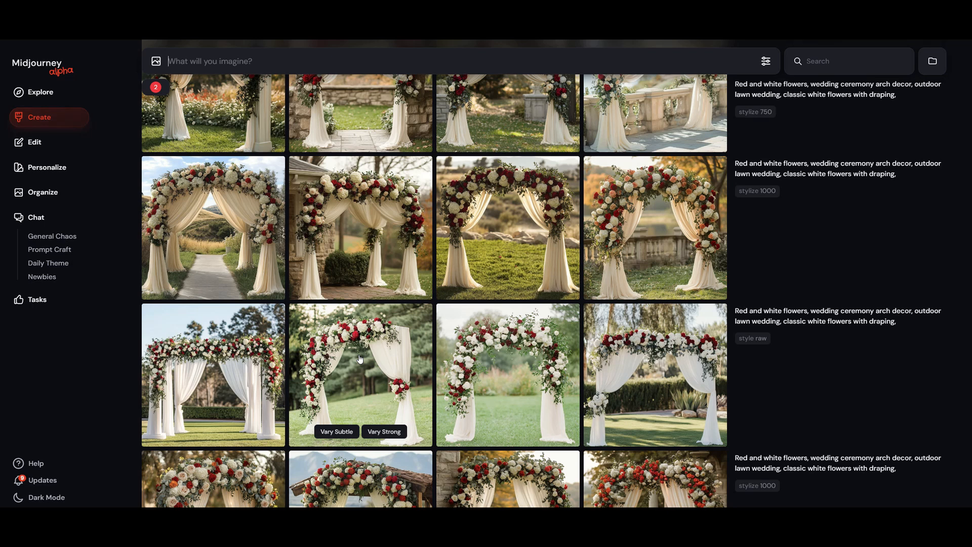
scroll(360, 358, up, 3)
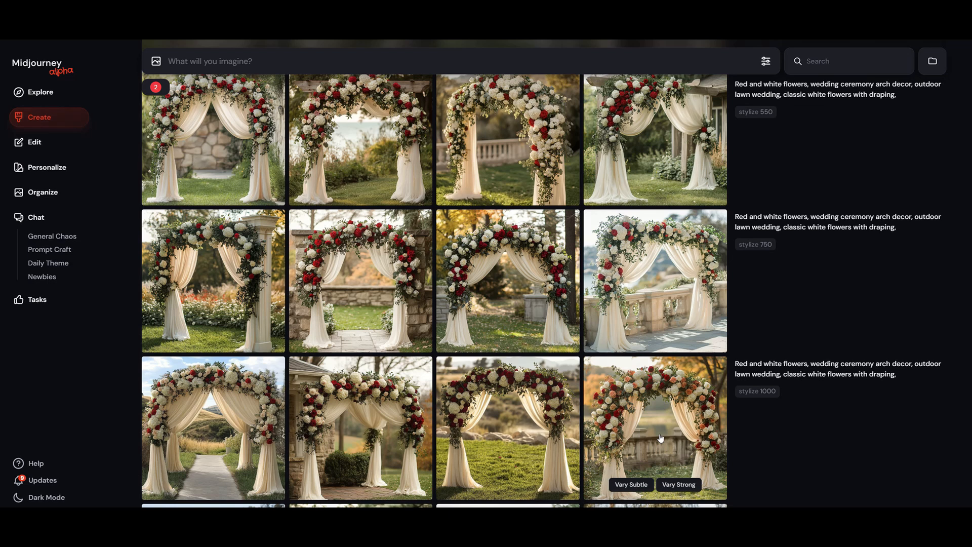
scroll(661, 439, up, 1)
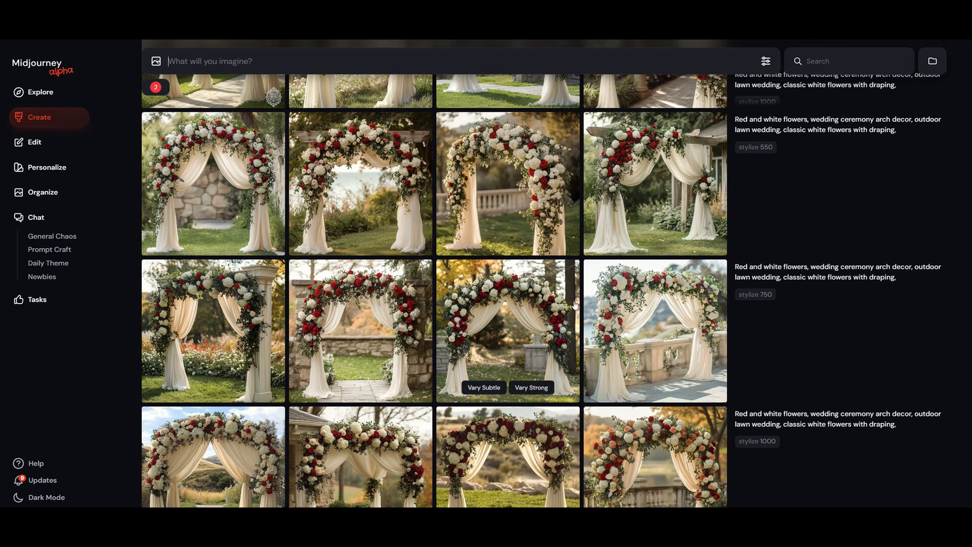
scroll(577, 297, up, 2)
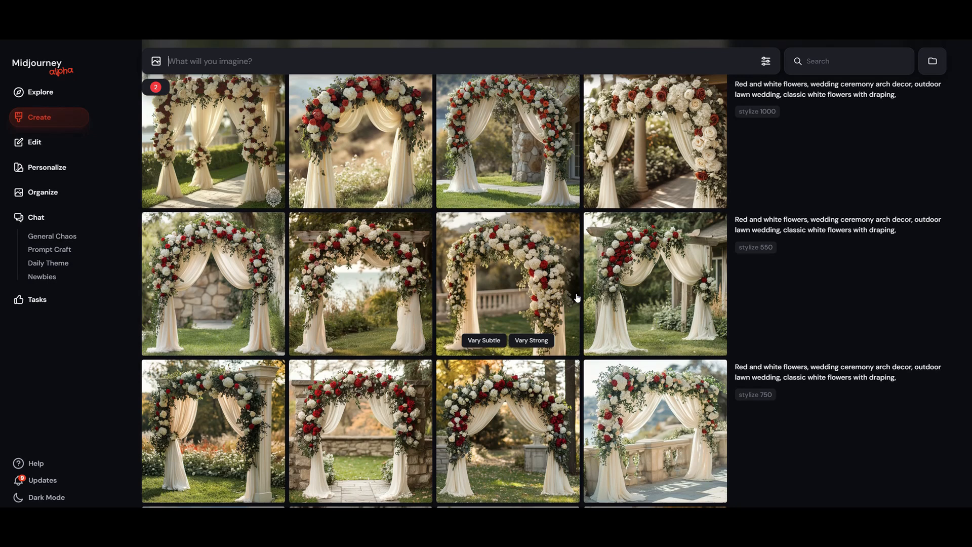
scroll(577, 298, up, 3)
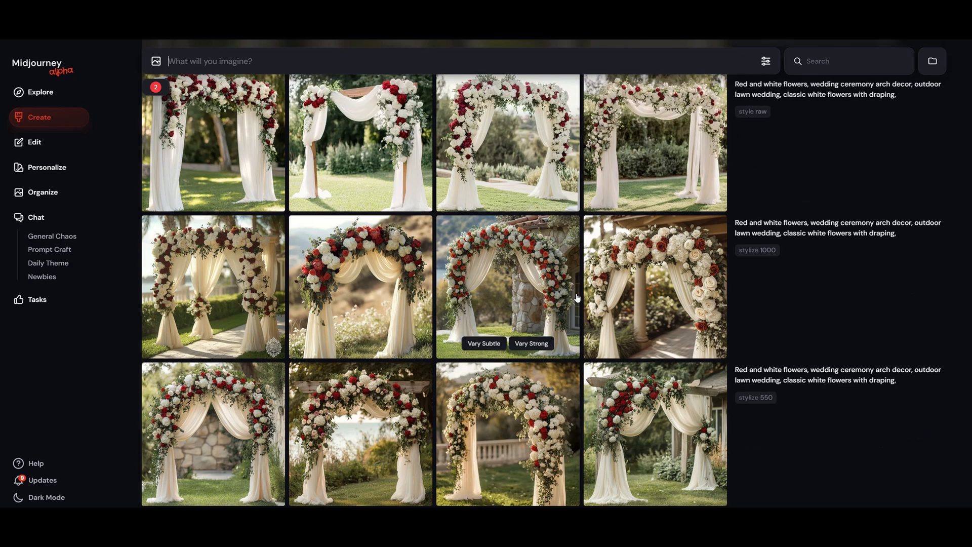
scroll(578, 298, up, 4)
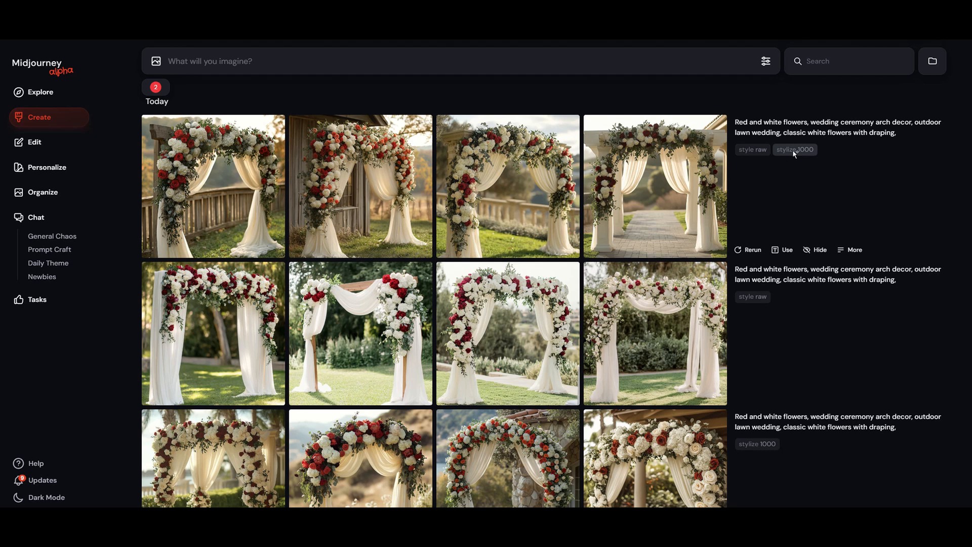
mouse_move(794, 152)
Step: Examine the Stylization slider in the generation settings and return to the newest red and white arch sets
click(766, 61)
mouse_move(522, 155)
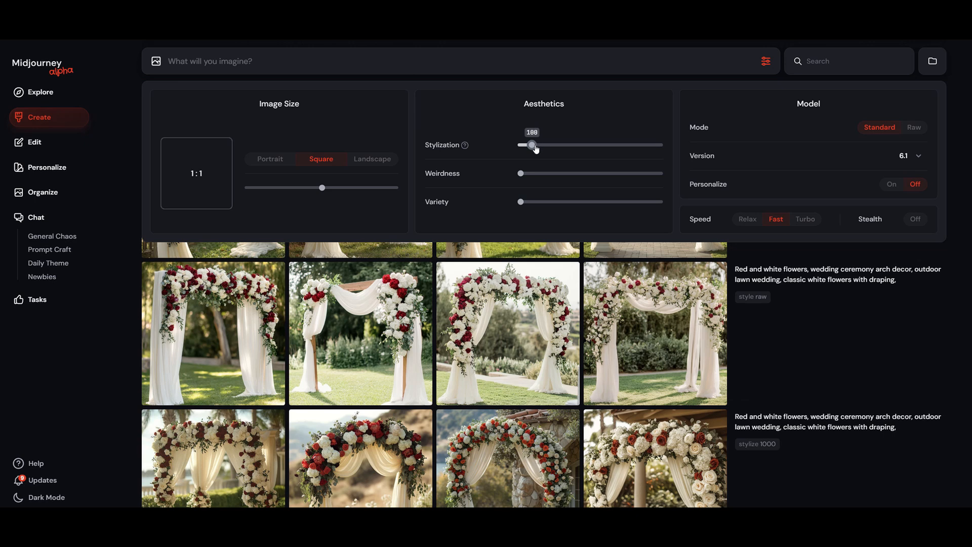
drag(536, 147, 553, 142)
click(850, 379)
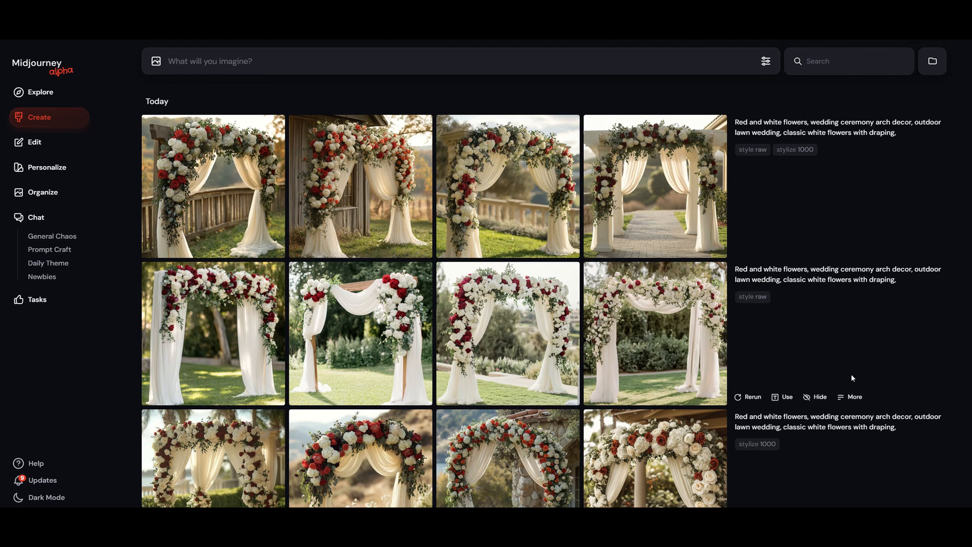
scroll(852, 376, down, 3)
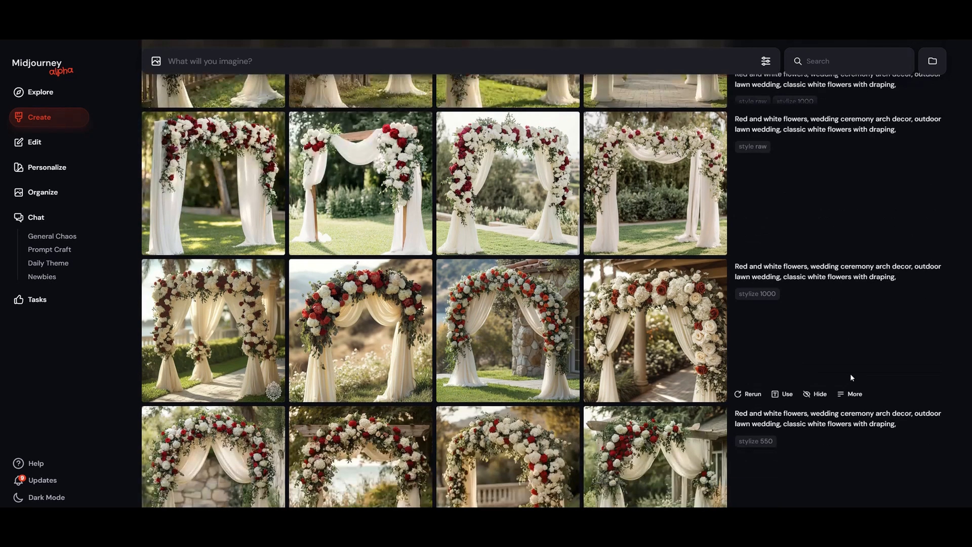